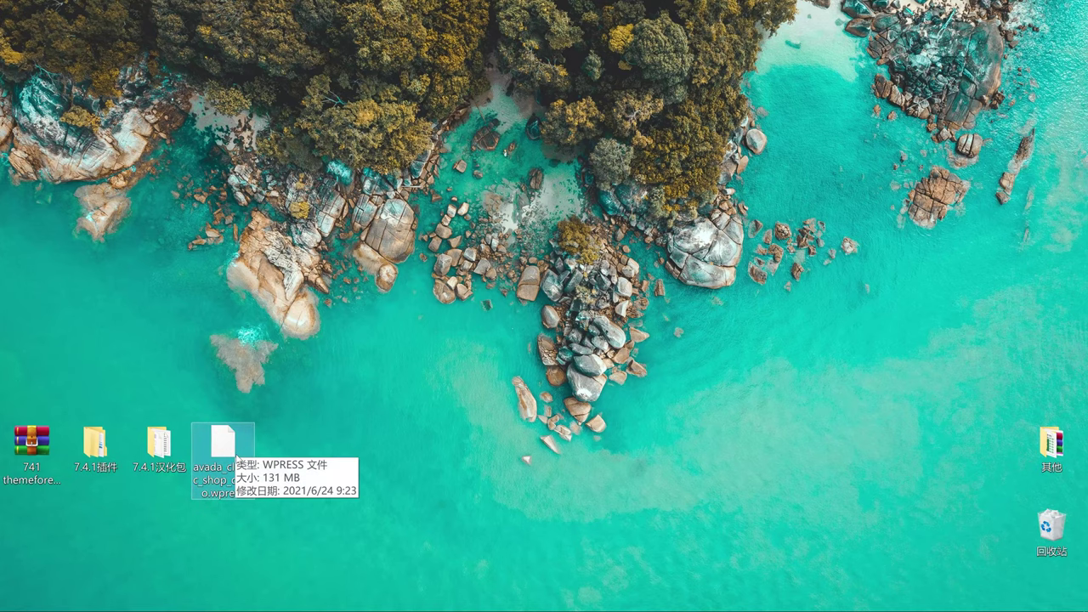
Step: Inspect the theme zip on the desktop and the fusion-builder-130.zip and fusion-core-110.zip files in the 7.4.1插件 folder
left_click(25, 457)
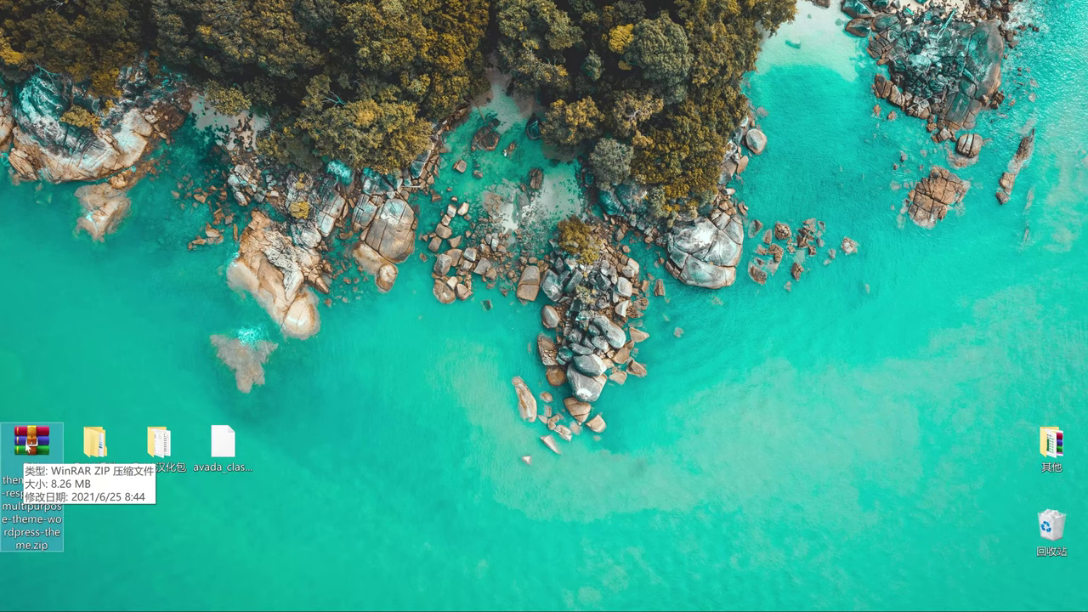
left_click(105, 448)
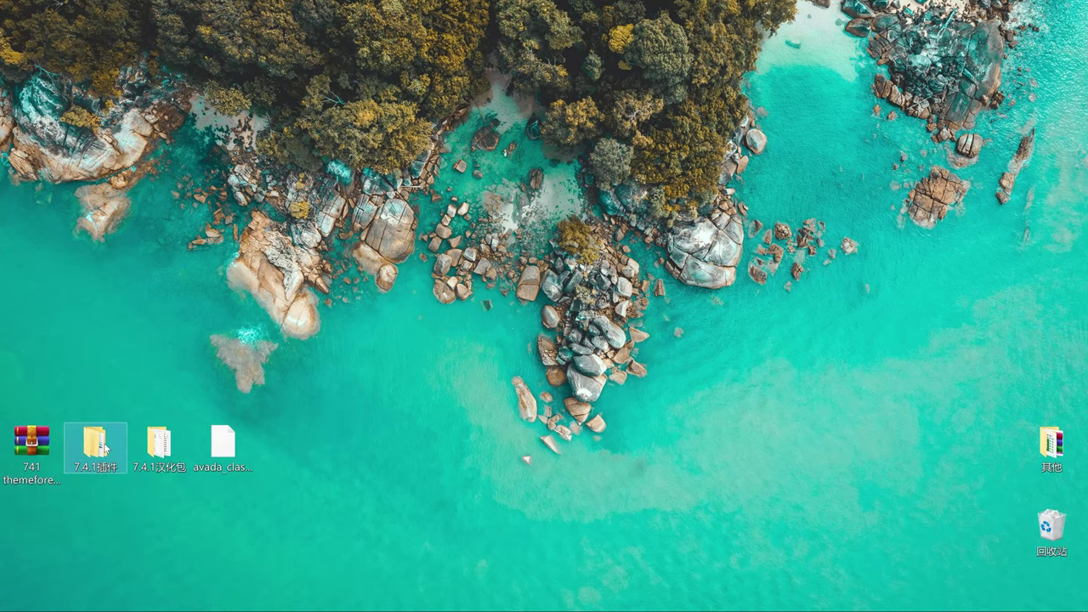
double_click(105, 448)
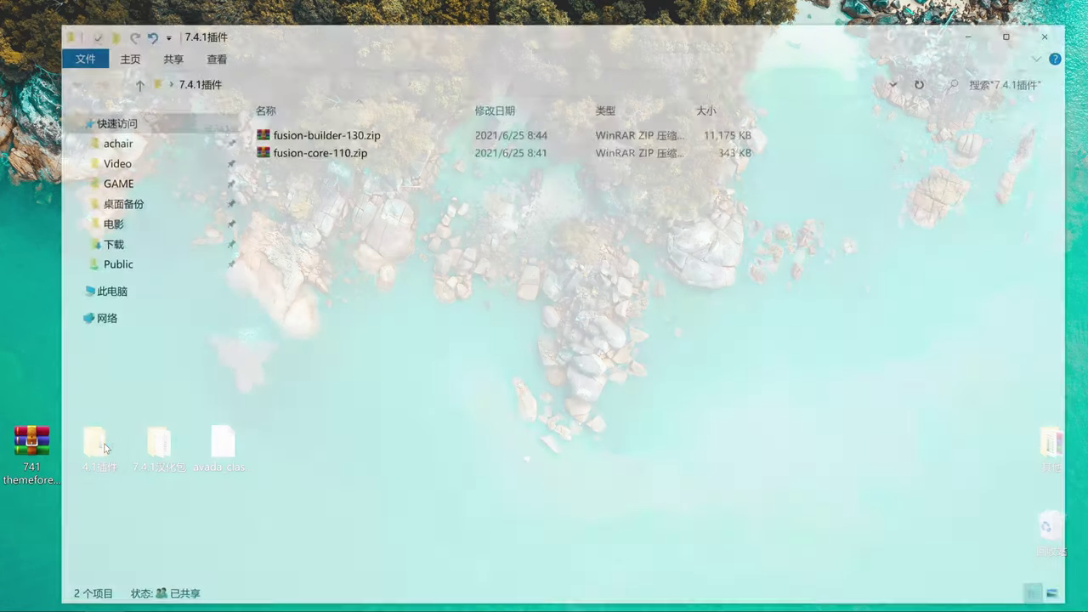
left_click(321, 134)
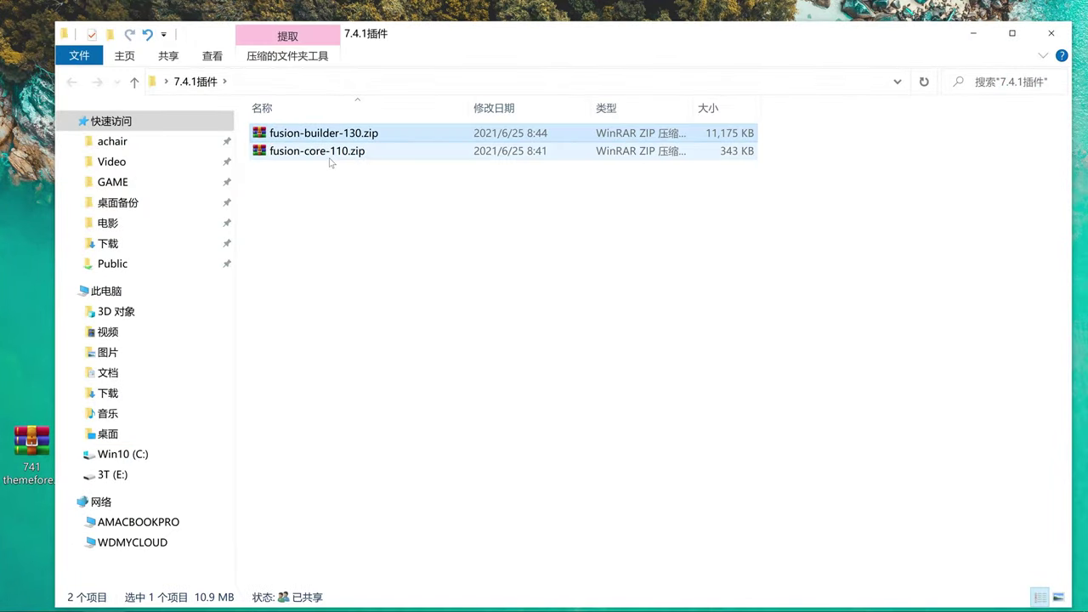
left_click(329, 153)
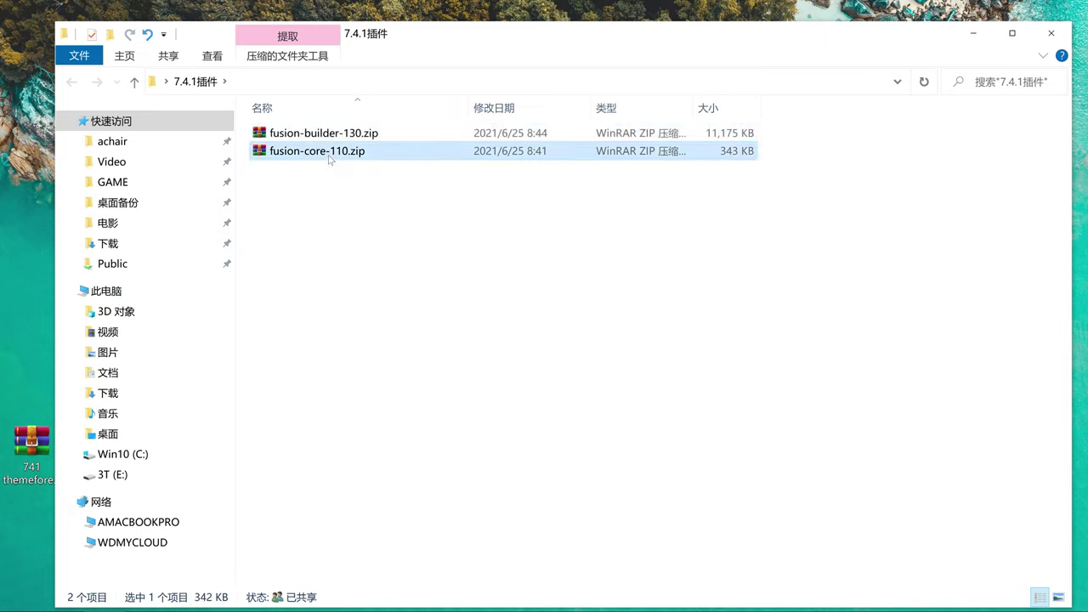
left_click(329, 137)
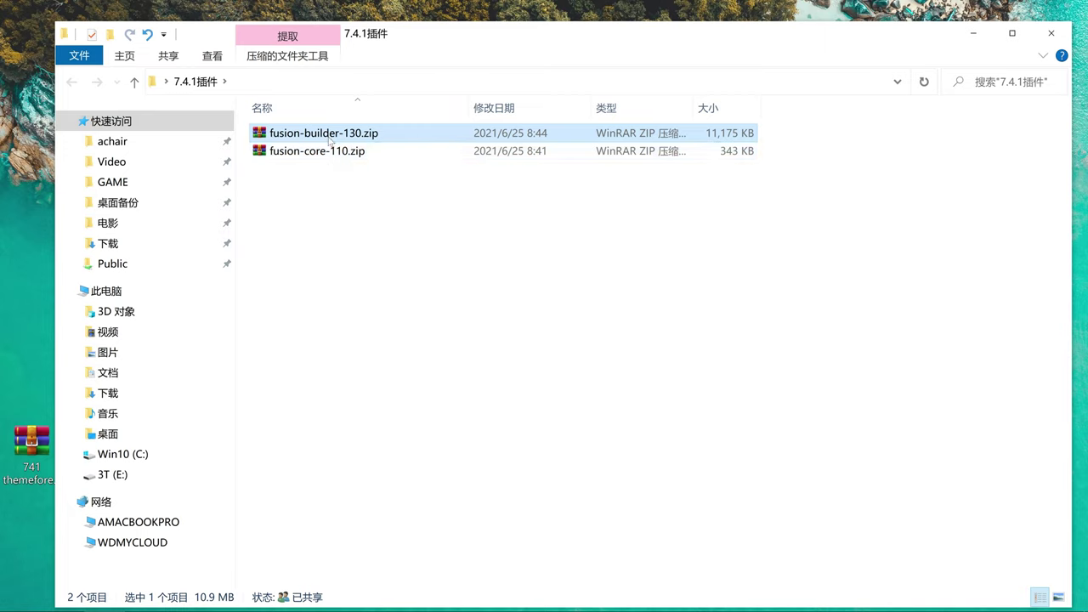
left_click(1051, 32)
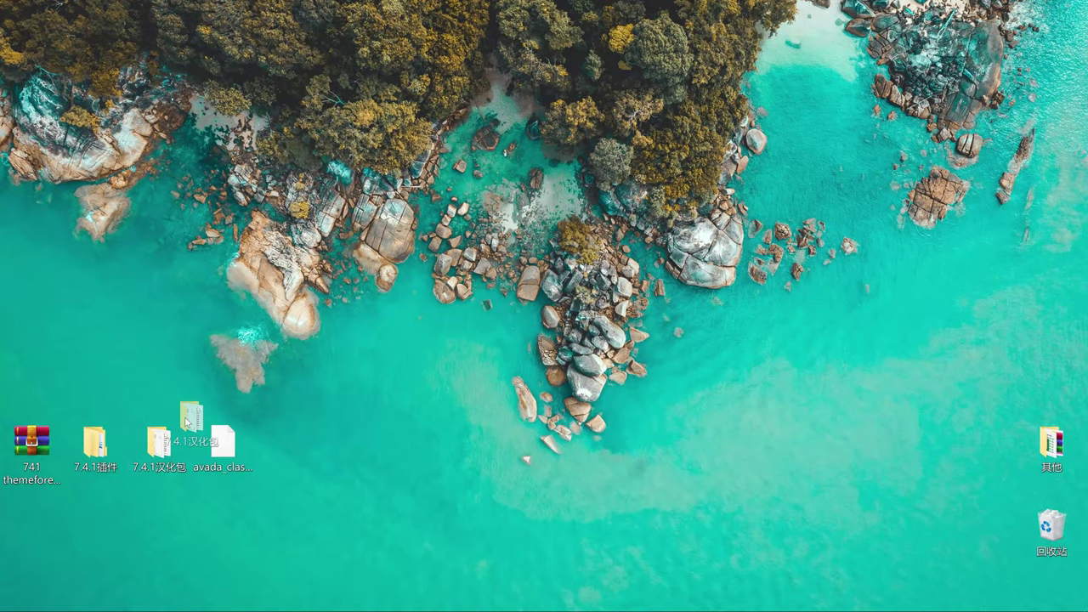
Step: Inspect the 7.4.1汉化包 folder, picking out the Avada, fusion-builder and fusion-core zh_CN .mo translation files
left_click_drag(344, 472, 345, 467)
double_click(349, 443)
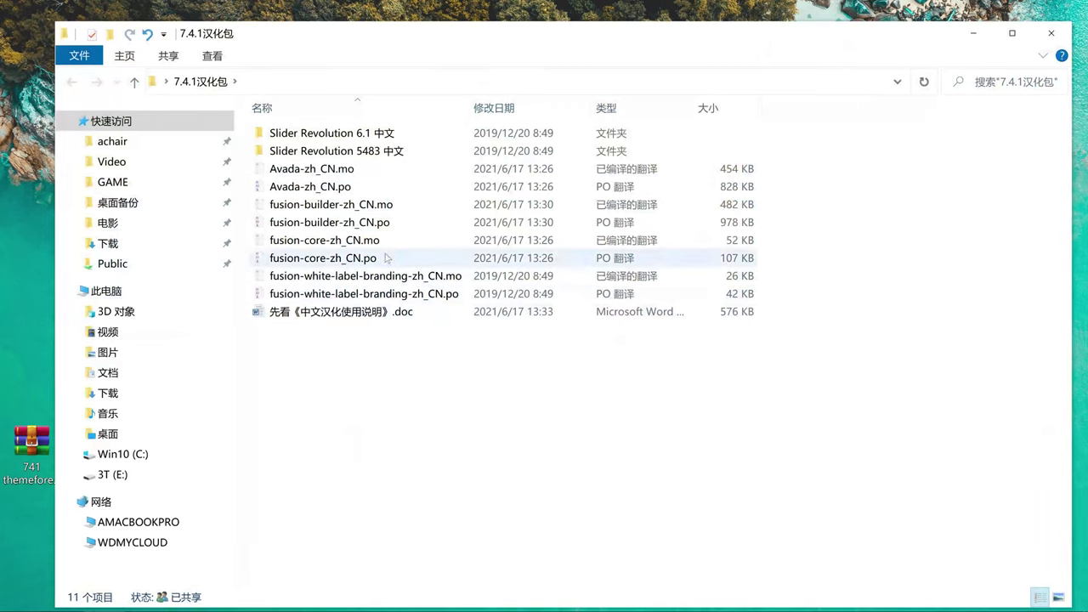
left_click_drag(408, 260, 330, 174)
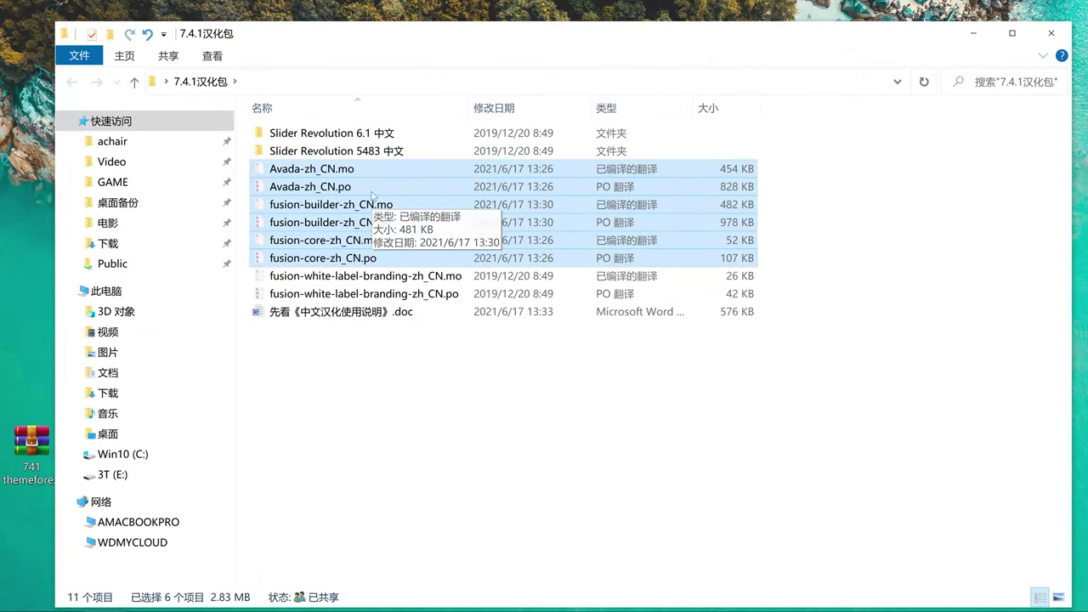
left_click(357, 204, "ctrl")
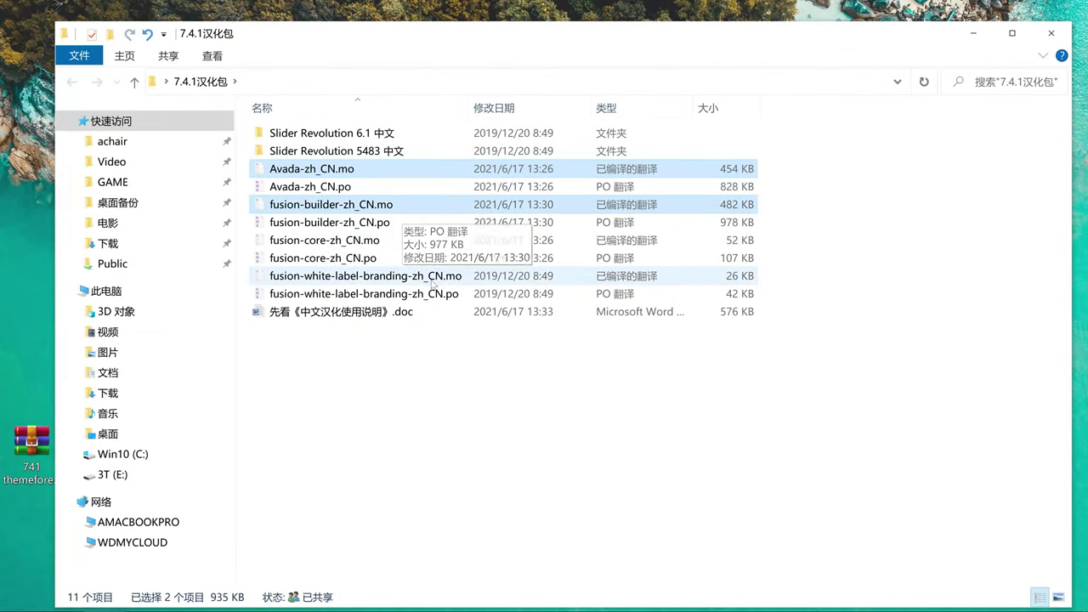
left_click(357, 241, "ctrl")
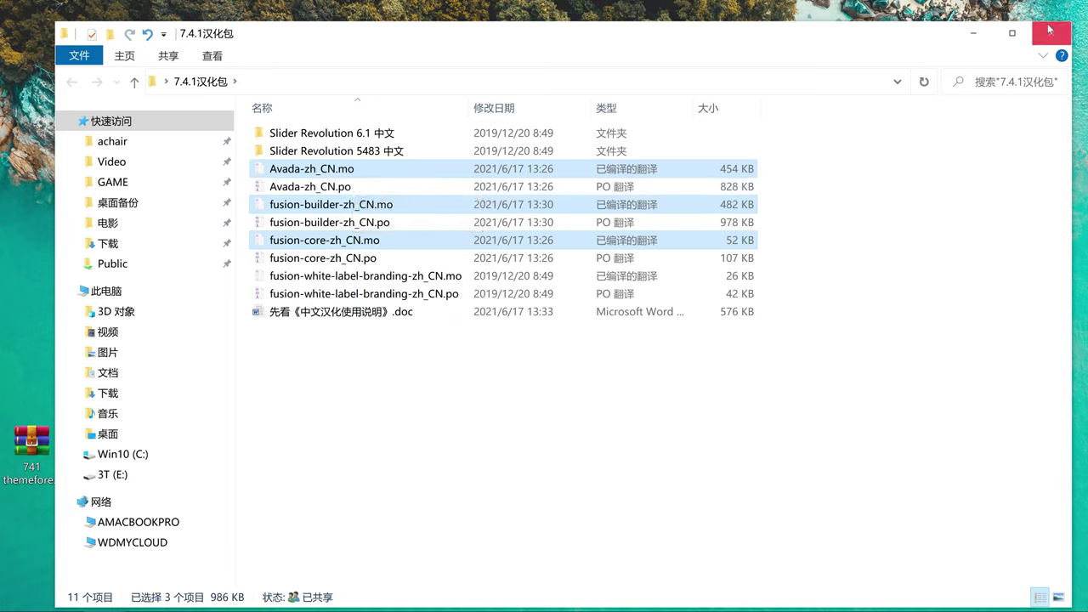
left_click(1050, 31)
Step: Switch from the desktop files to Chrome with the Classic Shop WordPress dashboard
left_click(246, 479)
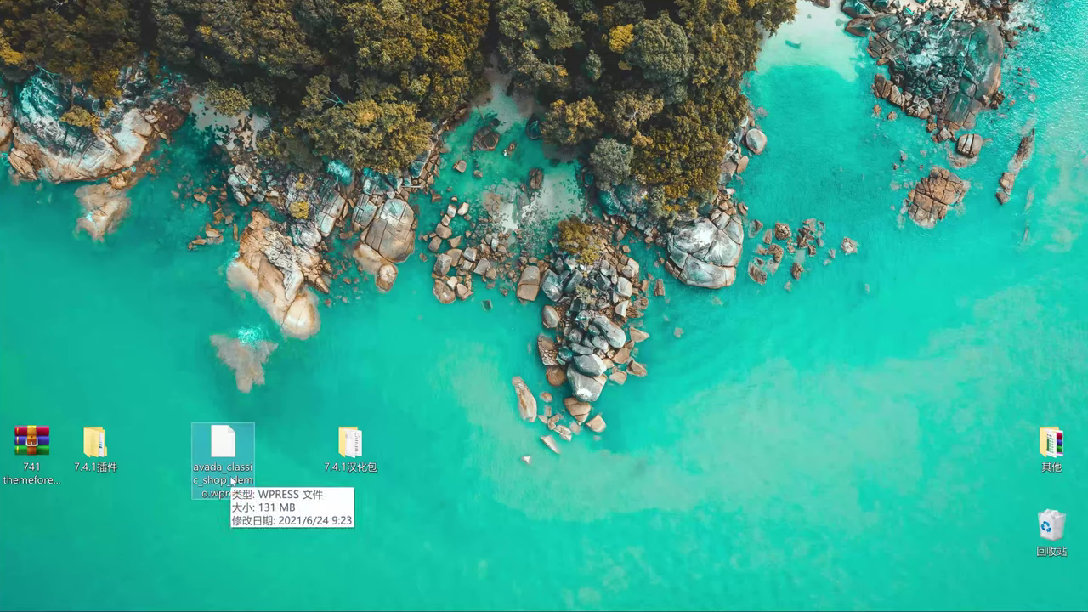
left_click(32, 446)
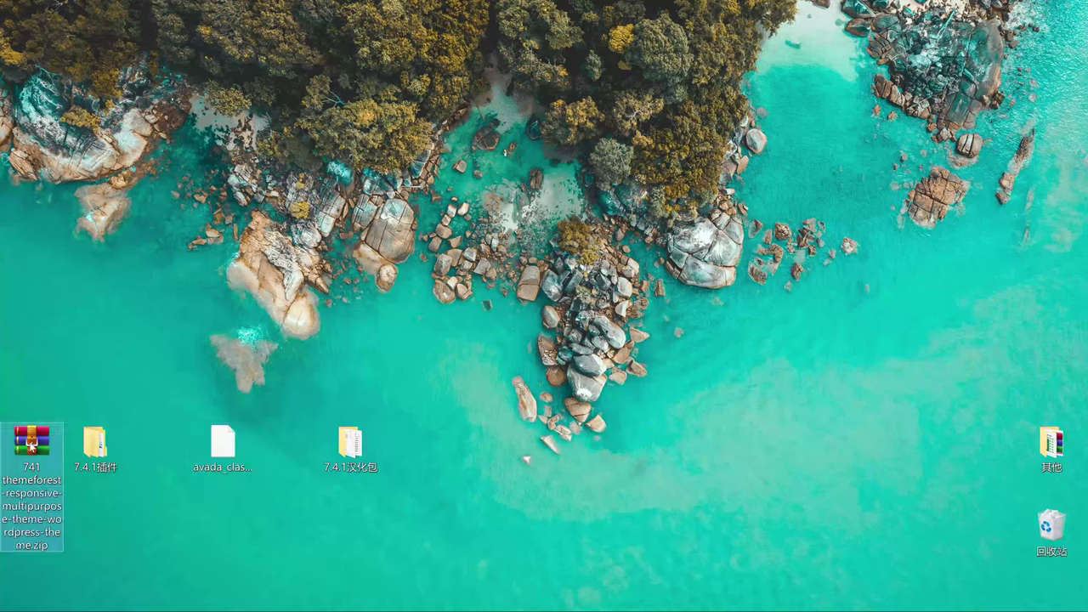
mouse_move(328, 610)
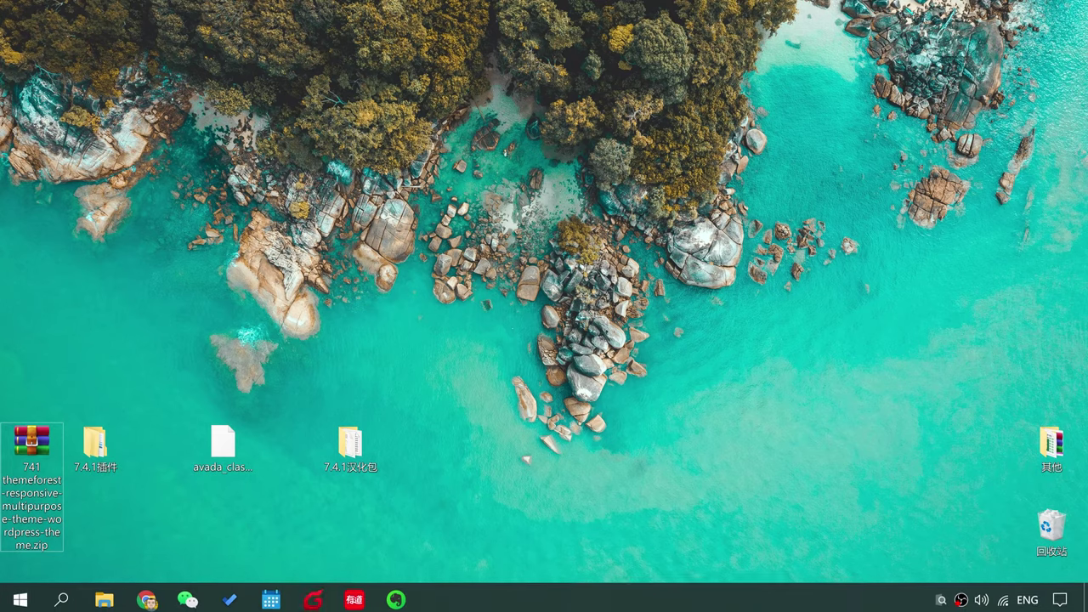
left_click(146, 599)
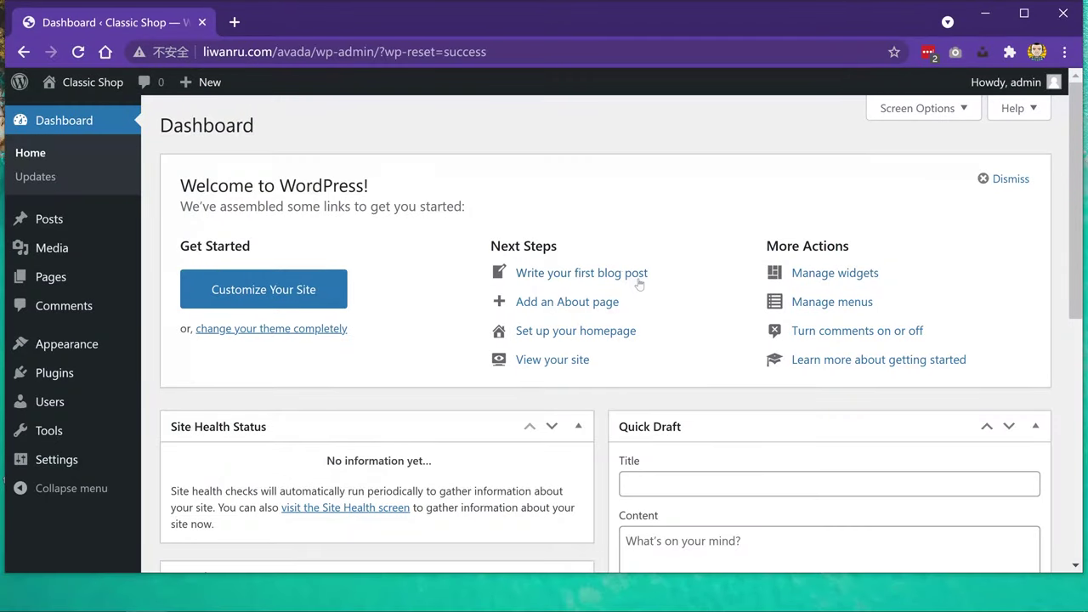
Step: Maximize the browser window and view the Classic Shop front page in a separate tab, closing that tab when done
middle_click(89, 82)
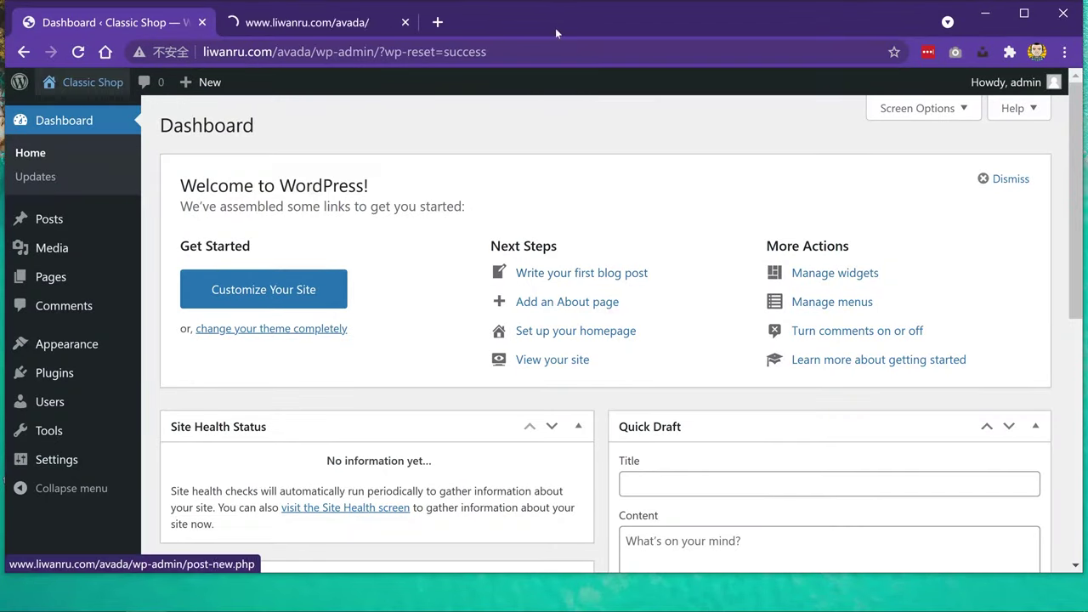
double_click(555, 28)
left_click(326, 17)
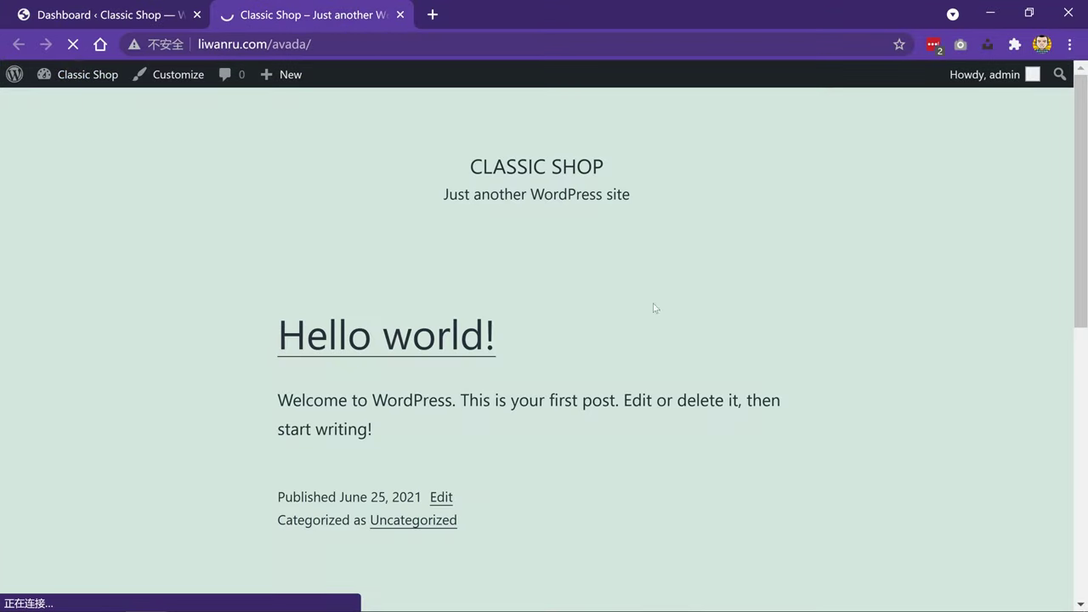
left_click(400, 14)
Step: Review the site's installed themes and the full list of installed plugins
left_click(68, 338)
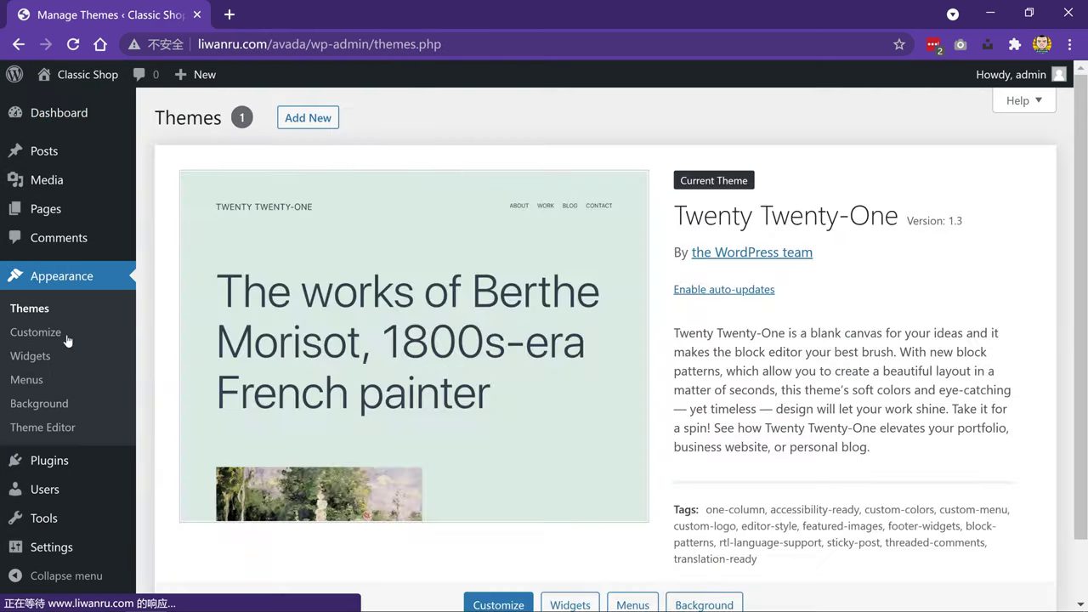
scroll(629, 272, "down", 1)
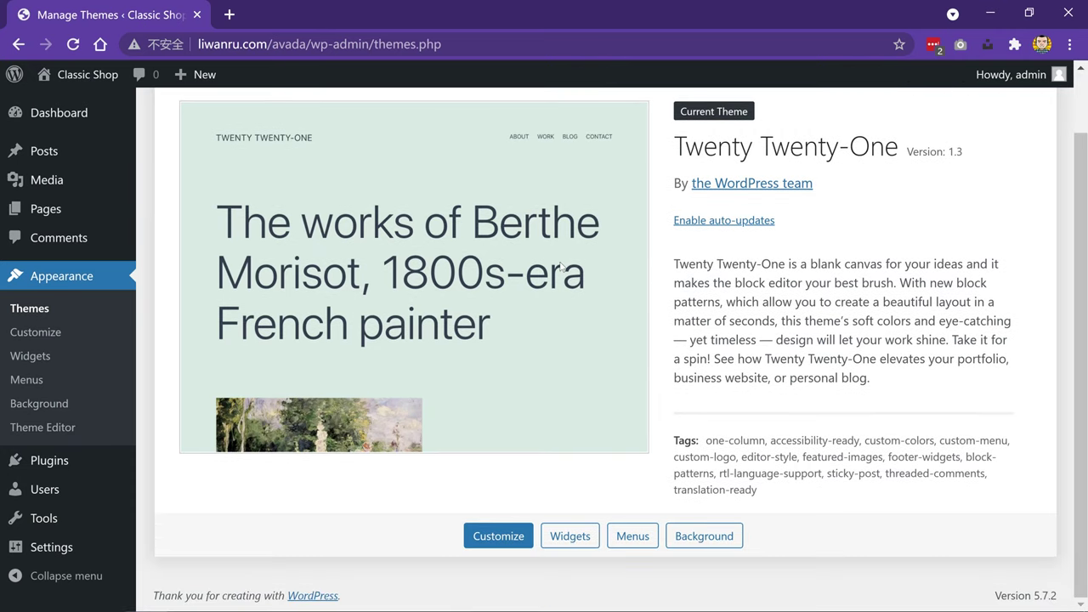
mouse_move(34, 459)
left_click(165, 462)
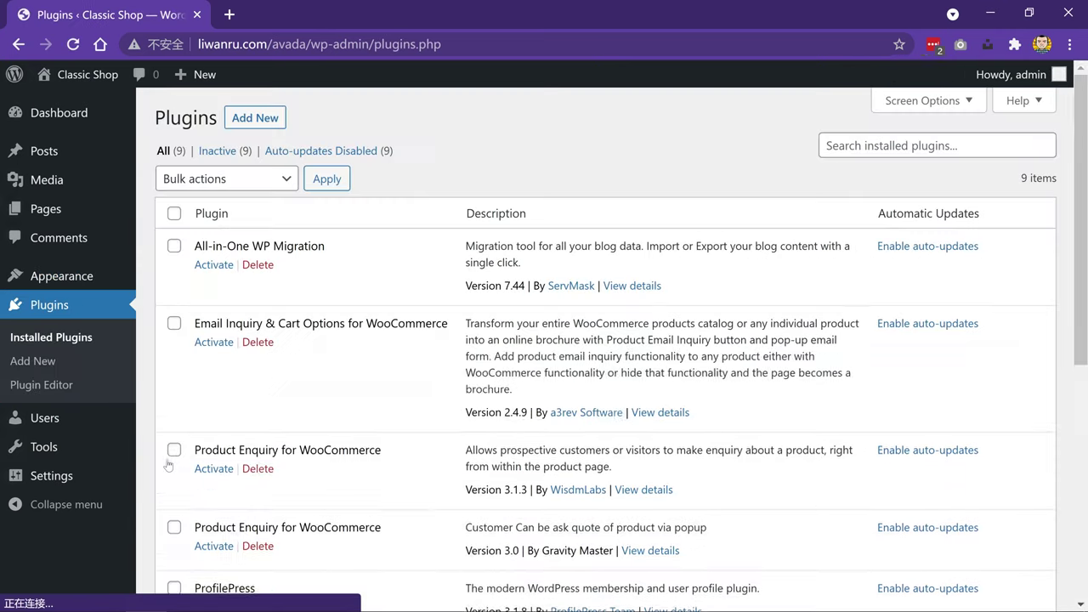
scroll(357, 366, "down", 5)
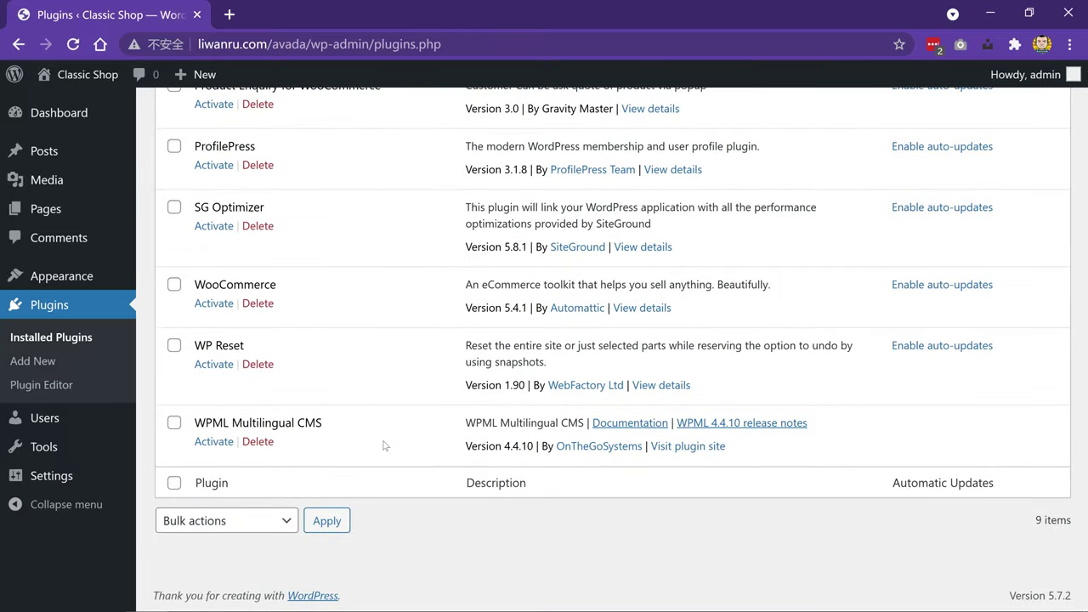
scroll(383, 445, "up", 5)
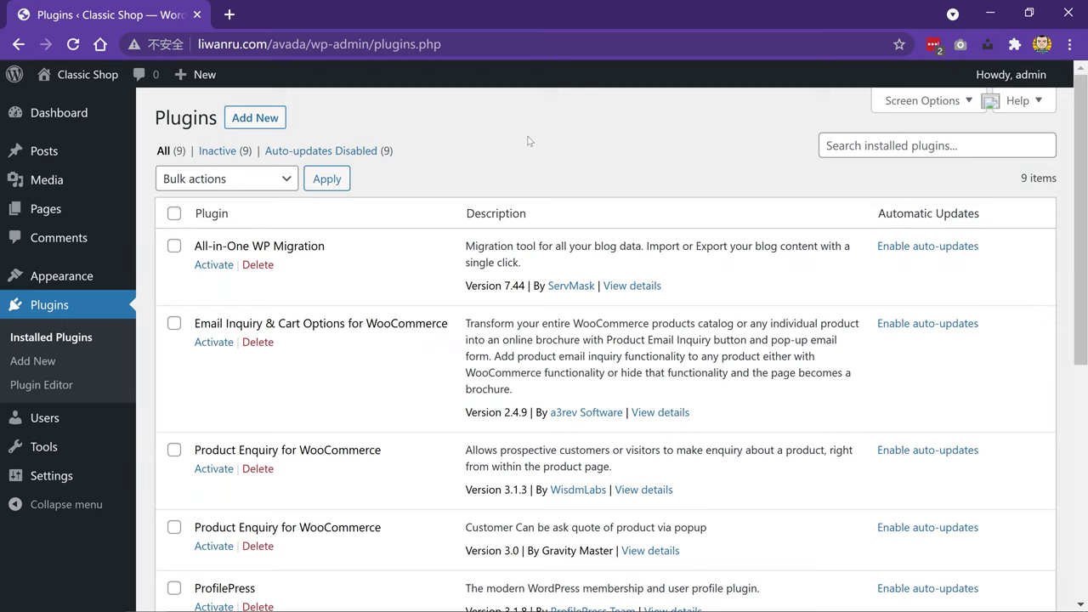
left_click(54, 281)
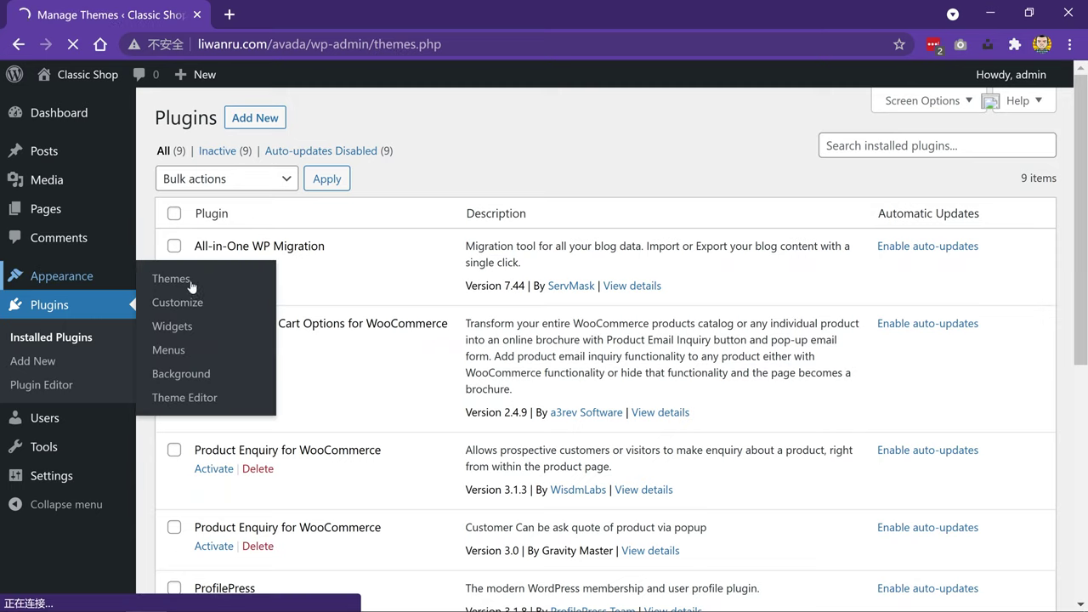
scroll(55, 285, "down", 1)
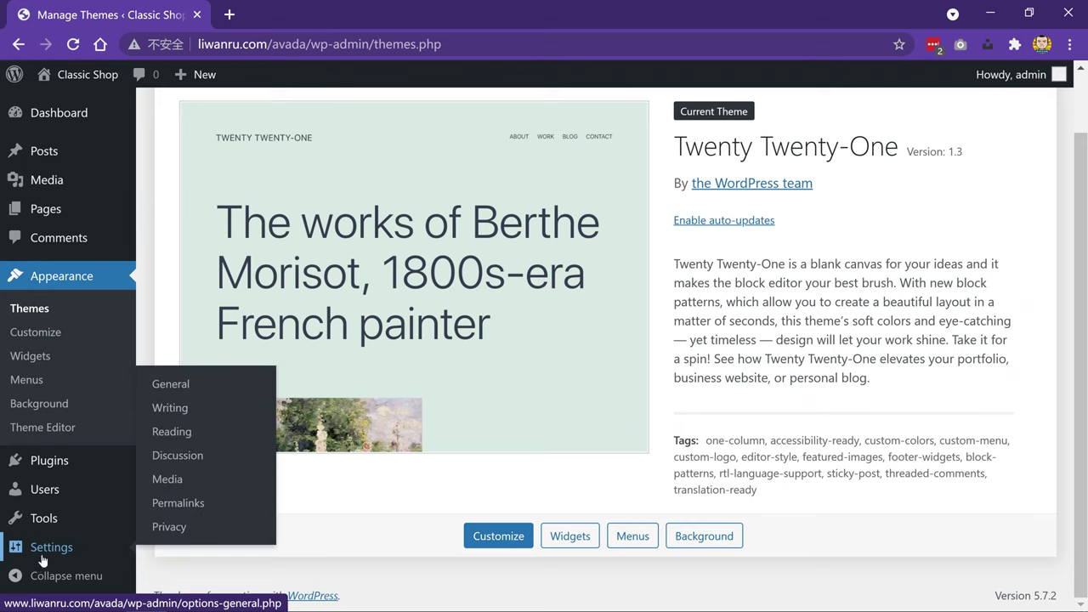
Step: Set the site language to 简体中文 in the general settings and save the changes
left_click(51, 546)
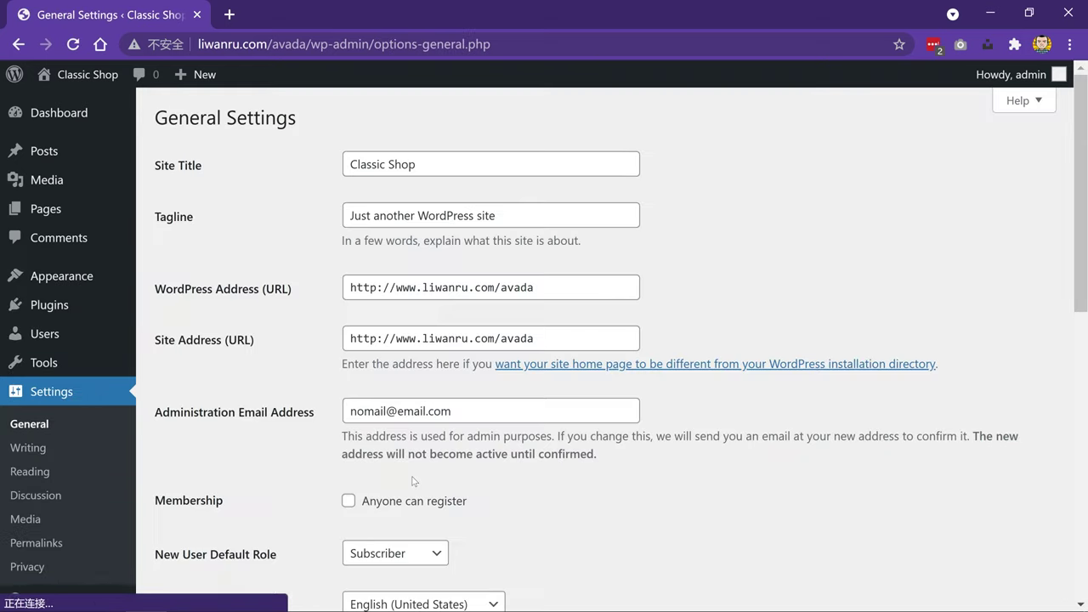
scroll(500, 514, "down", 4)
left_click(425, 269)
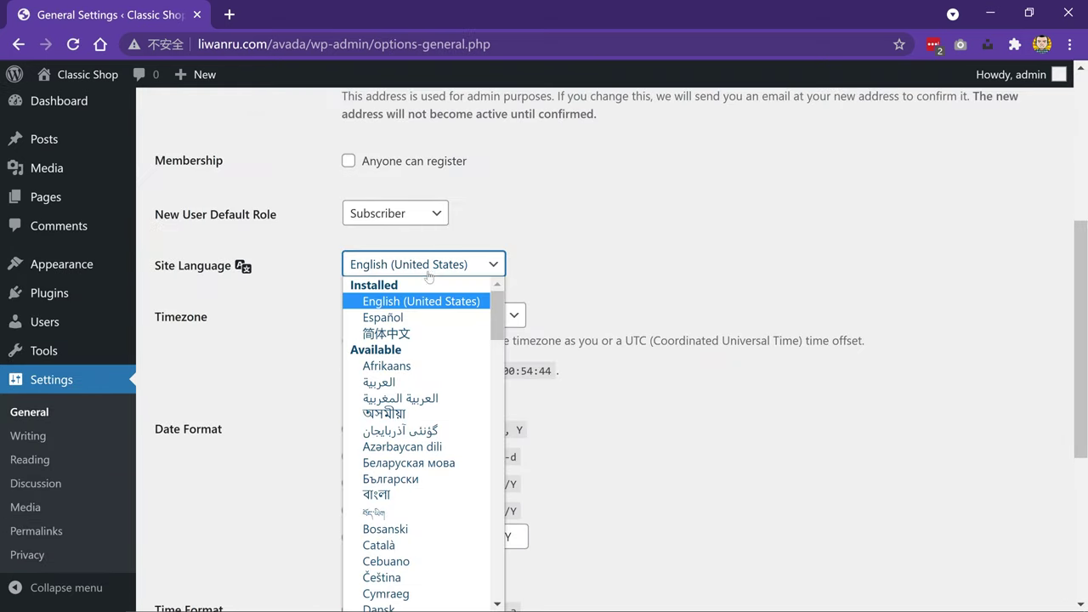
left_click(414, 333)
scroll(578, 509, "down", 4)
left_click(199, 524)
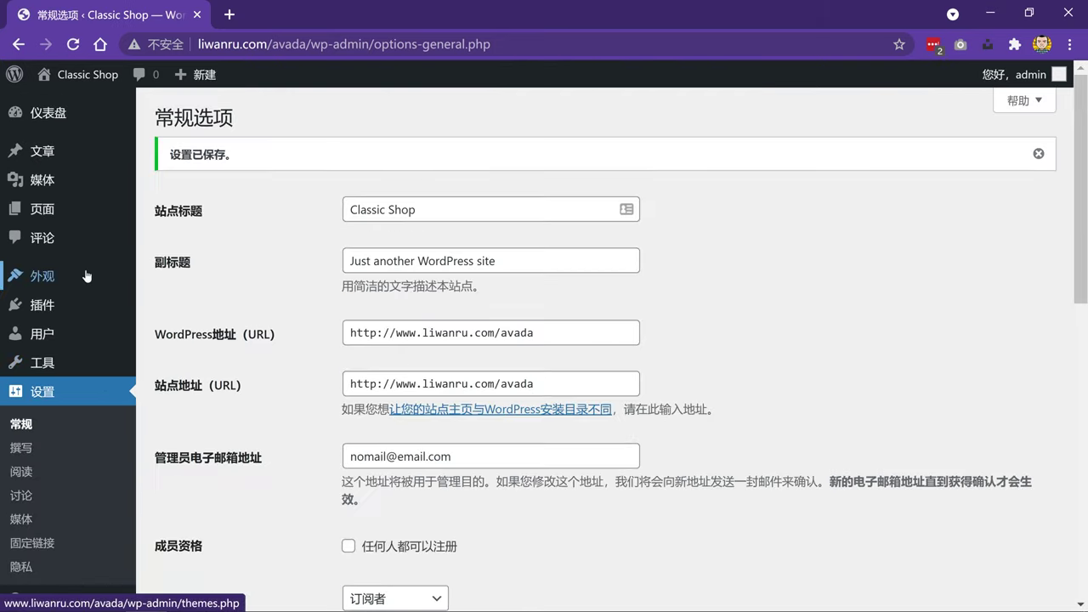
Step: Upload the 741 themeforest-responsive-multipurpose-theme-wordpress-theme.zip file from the desktop as a new theme and install it
left_click(52, 280)
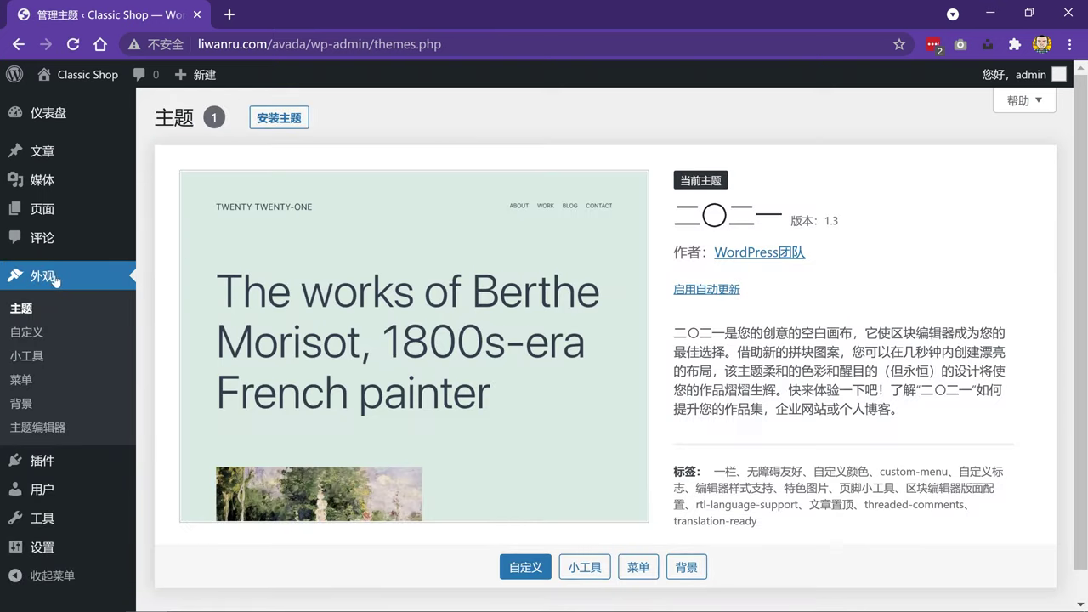
left_click(279, 119)
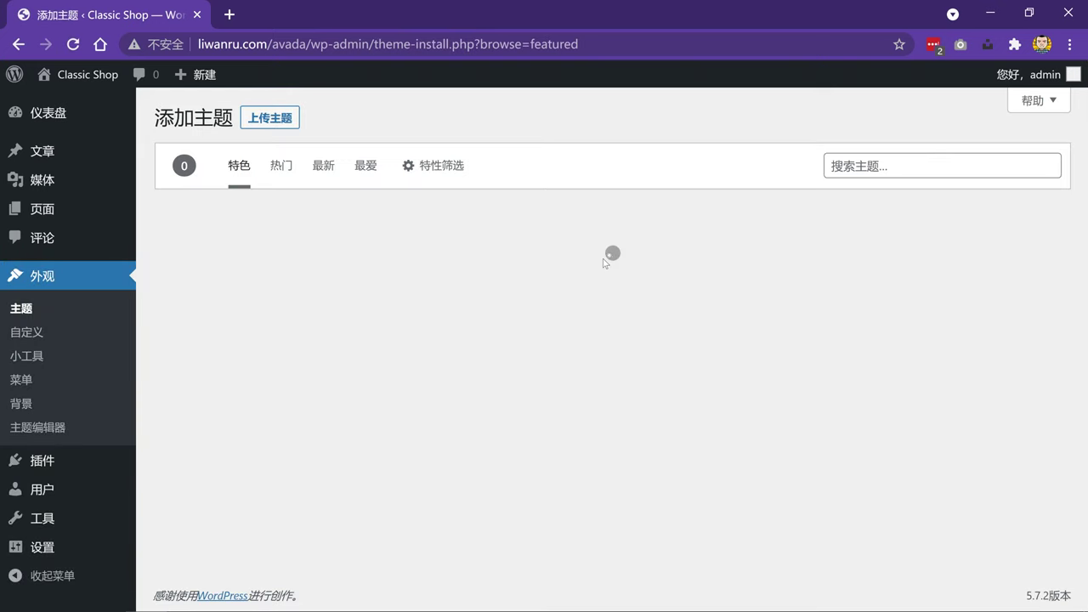
left_click(267, 121)
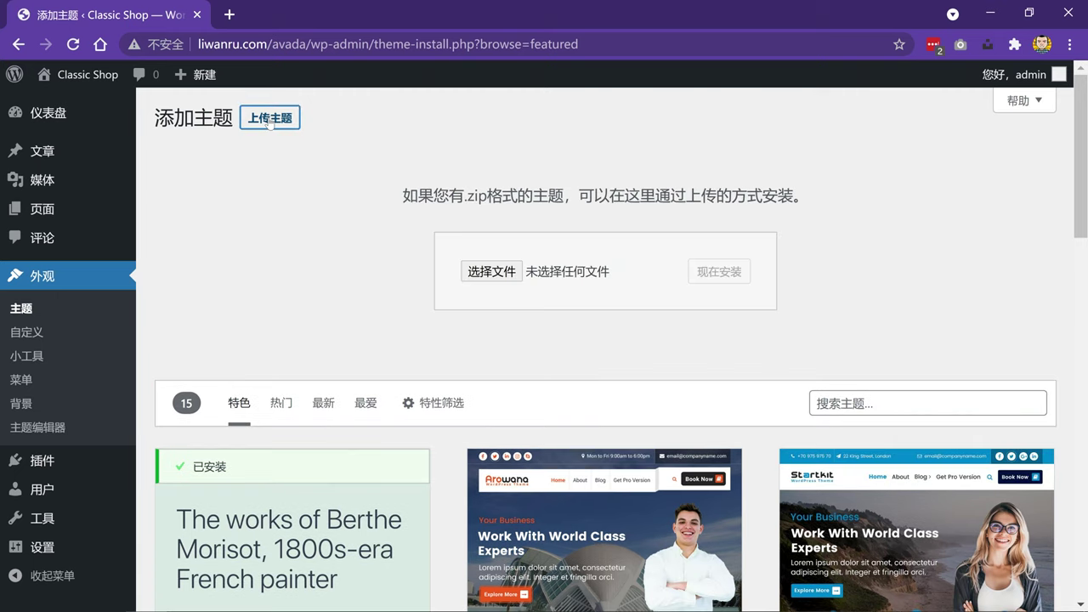
left_click_drag(390, 16, 606, 53)
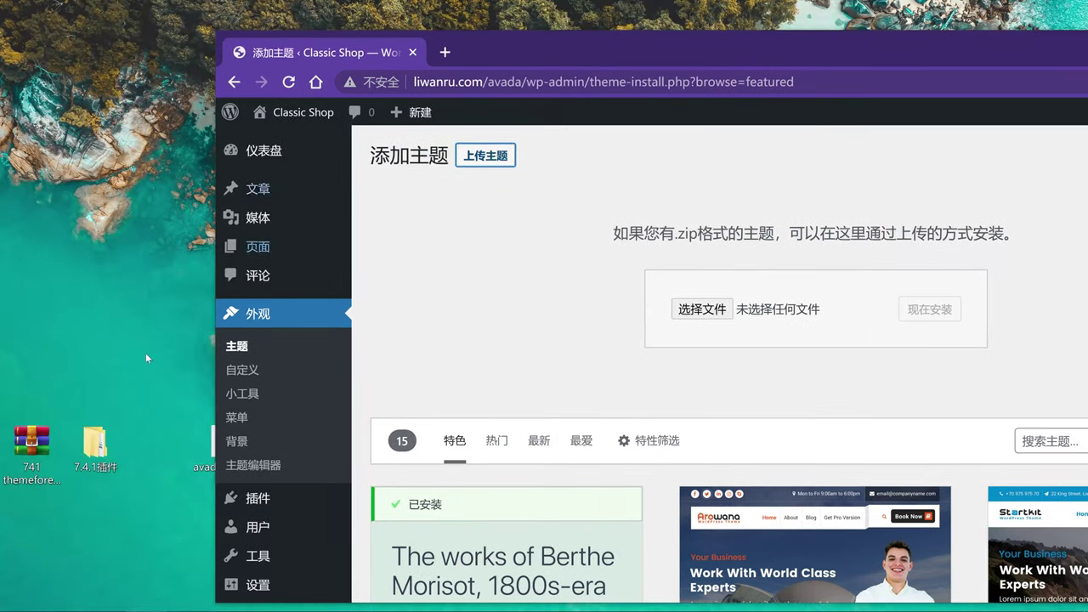
left_click_drag(19, 472, 697, 310)
left_click(944, 309)
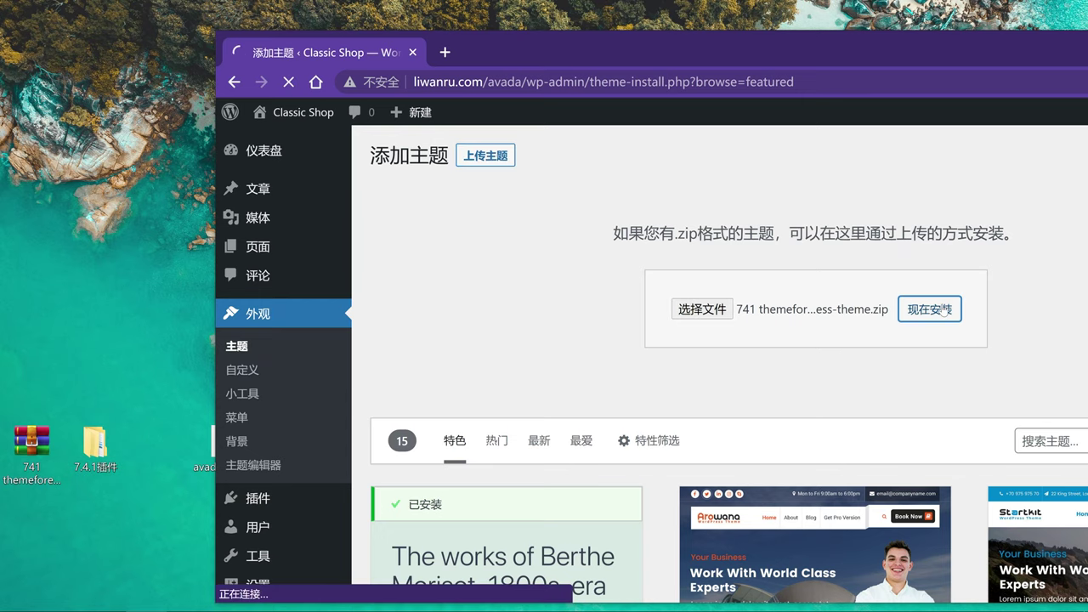
Step: Activate the newly installed Avada theme and check its registration status
left_click_drag(884, 44, 681, 27)
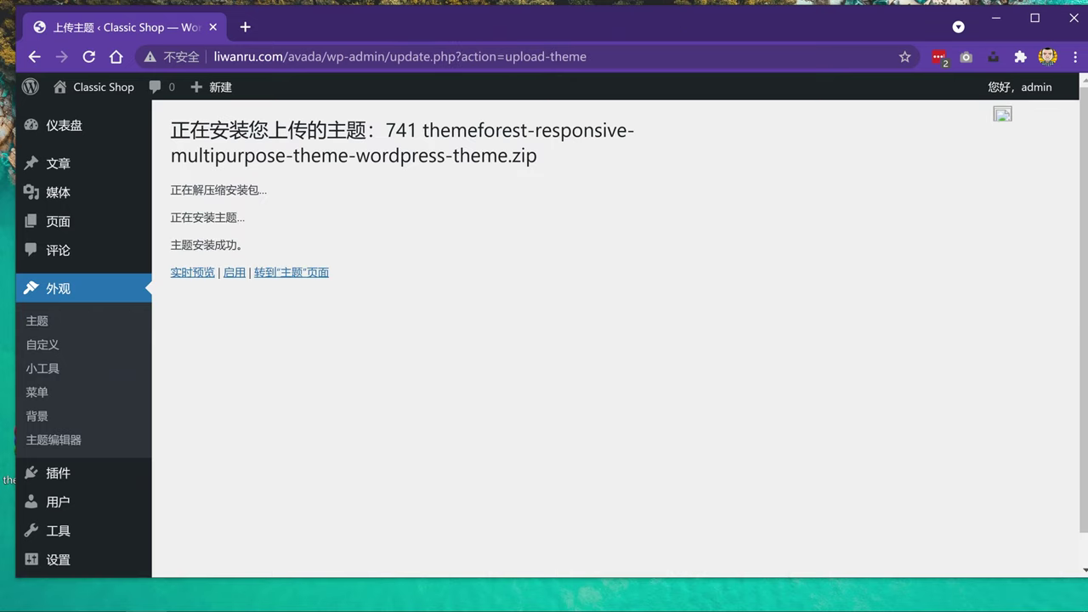
left_click_drag(203, 245, 238, 245)
left_click(234, 272)
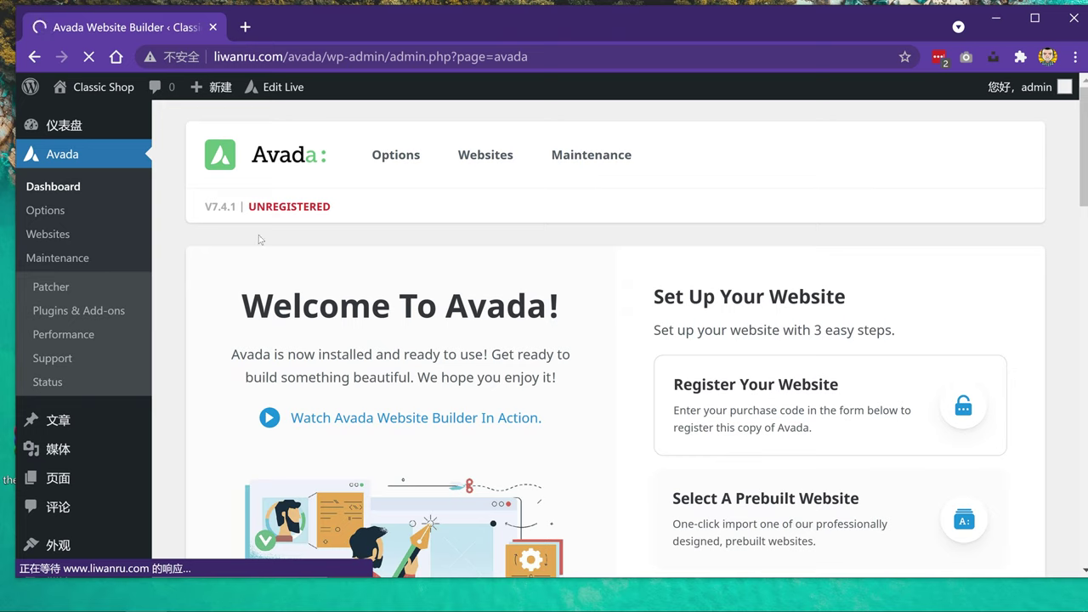
left_click_drag(246, 207, 355, 213)
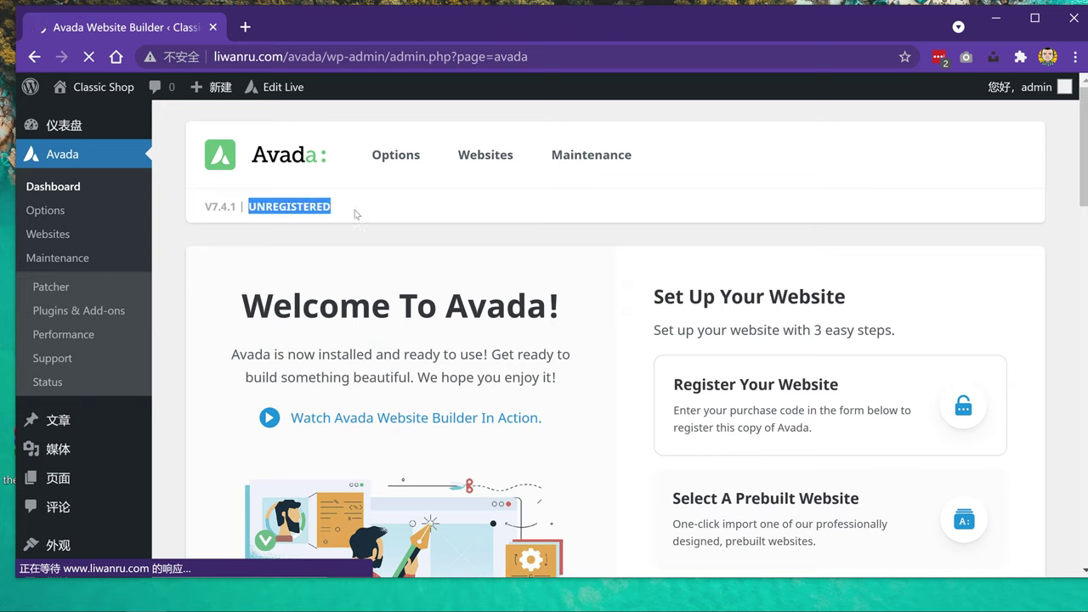
Step: Check the Avada theme version against the 7.4.1 theme archive, plugin folder and translation folder on the desktop
left_click_drag(204, 207, 238, 212)
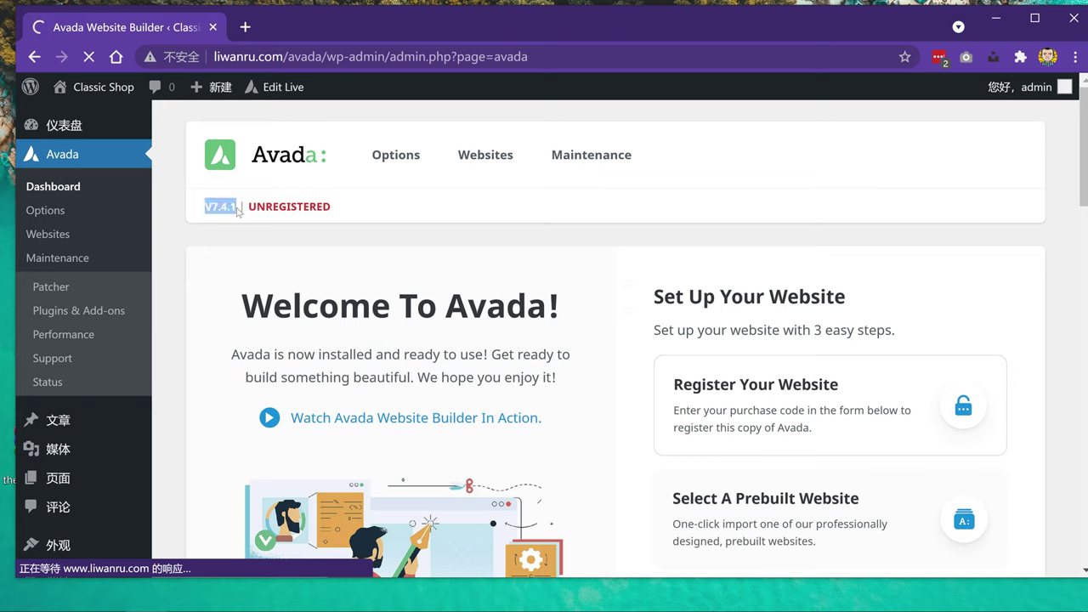
left_click_drag(595, 25, 716, 37)
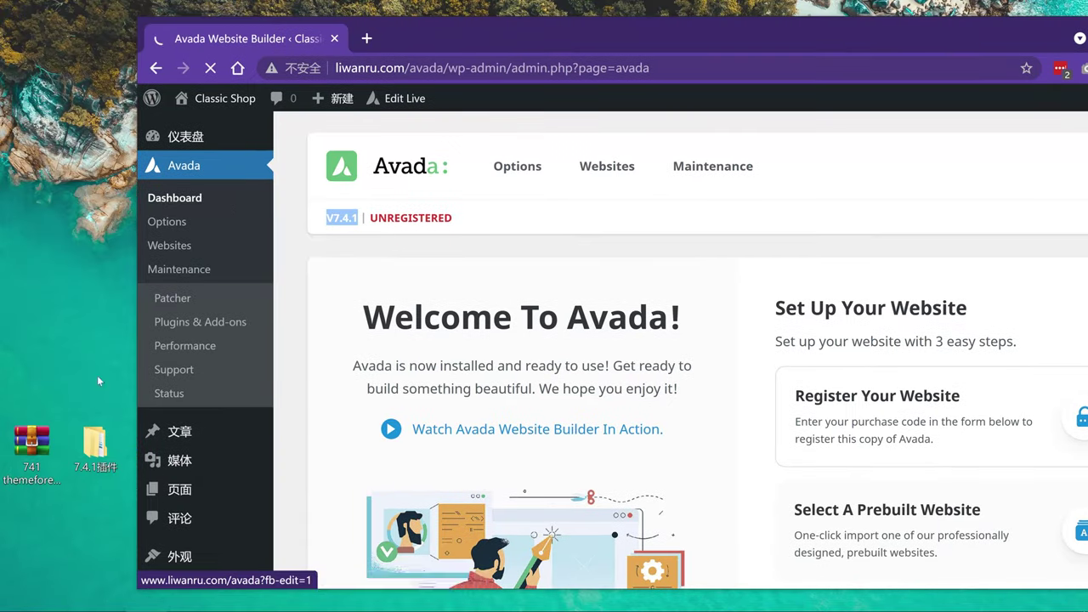
left_click(28, 444)
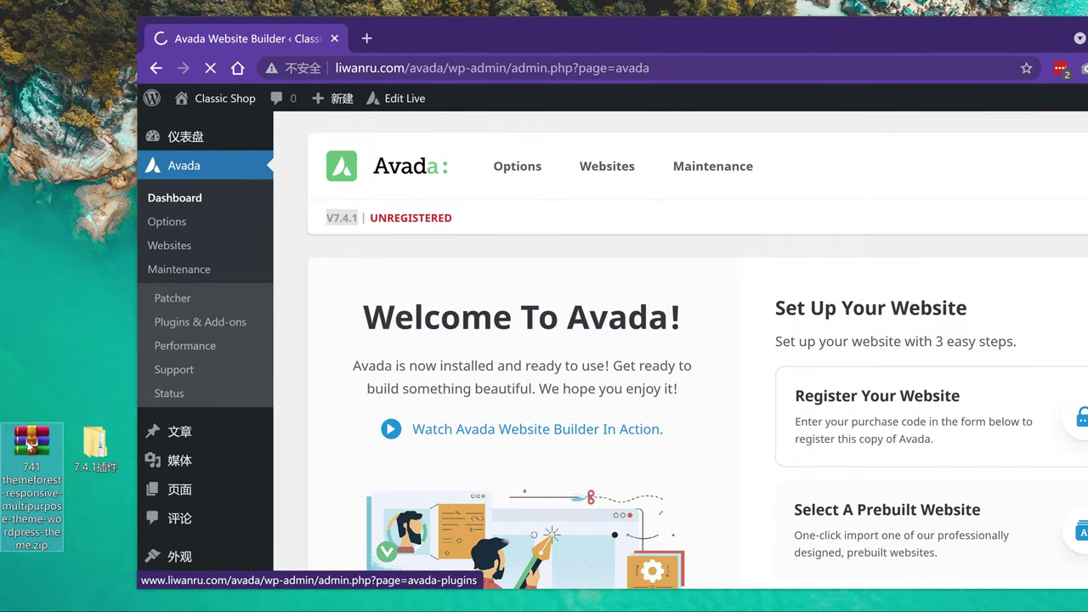
left_click_drag(595, 22, 1004, 74)
left_click(370, 456)
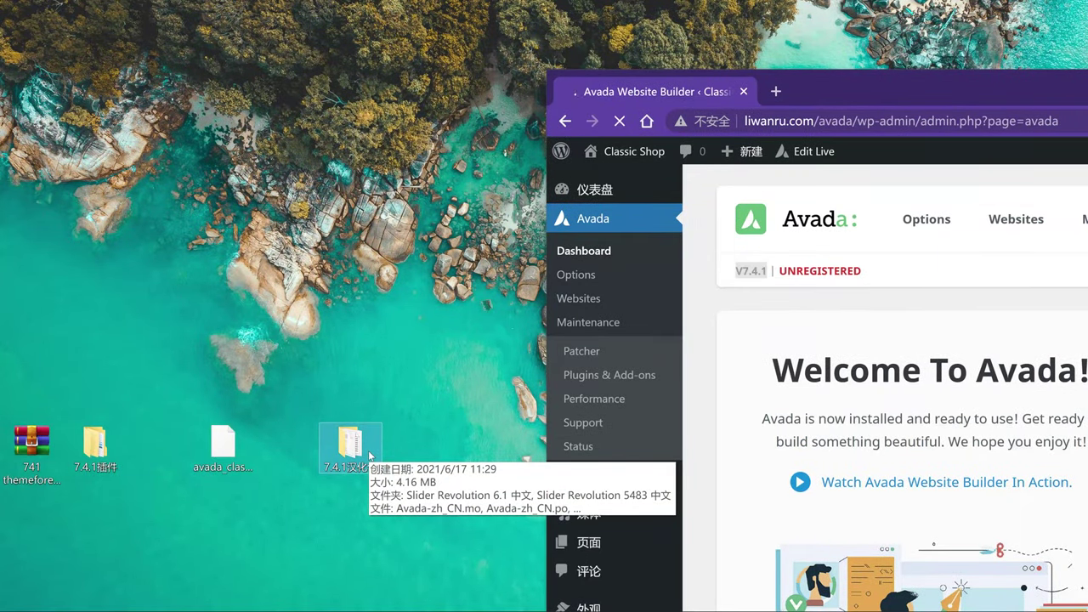
left_click_drag(861, 100, 405, 30)
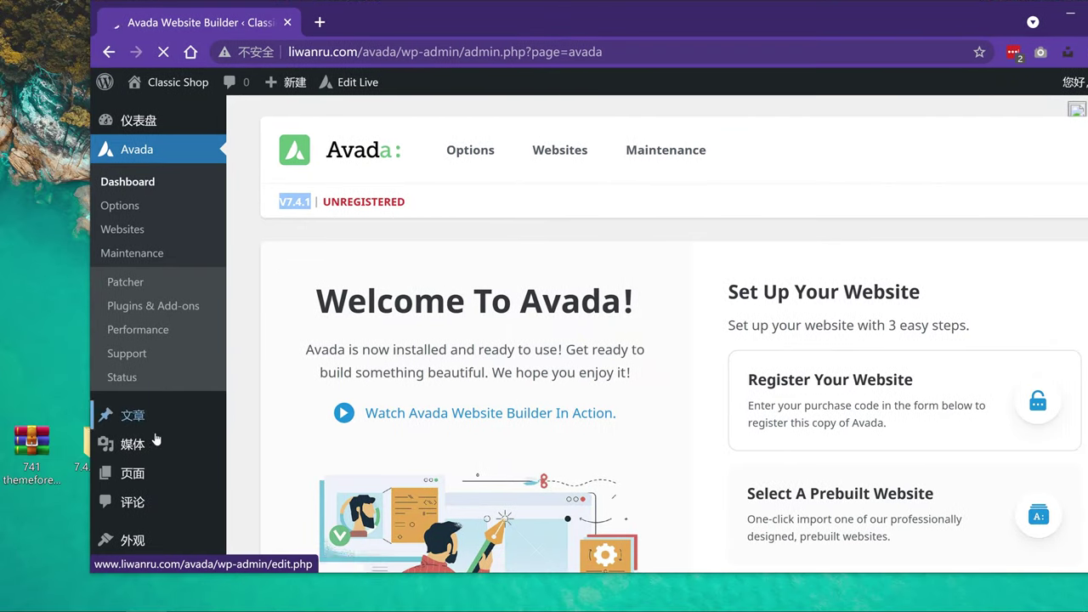
Step: Open the form for uploading a new plugin as a zip file
scroll(128, 498, "down", 2)
mouse_move(146, 431)
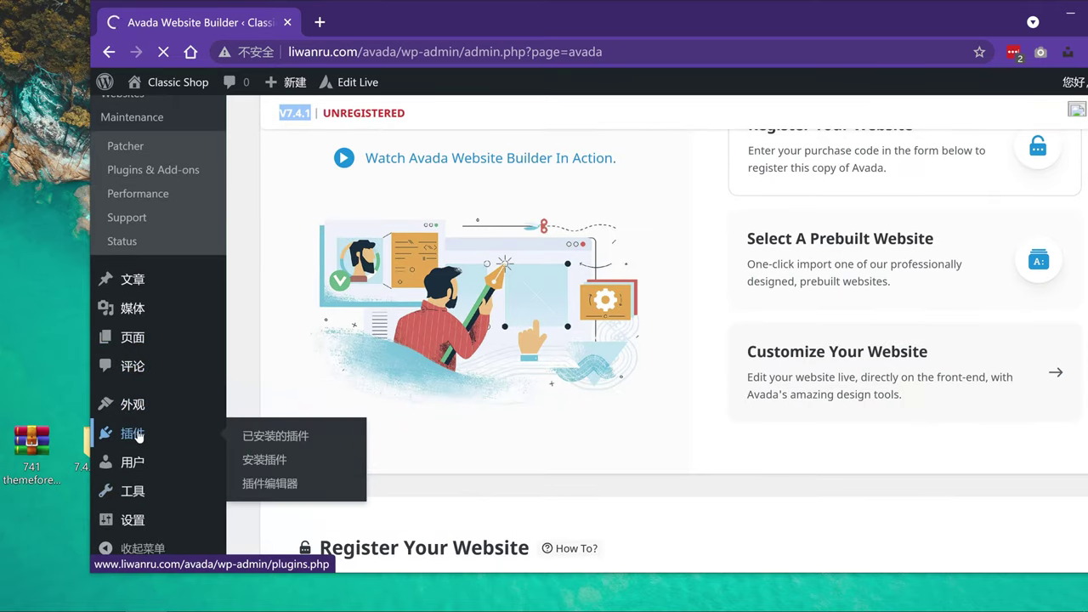
left_click(132, 434)
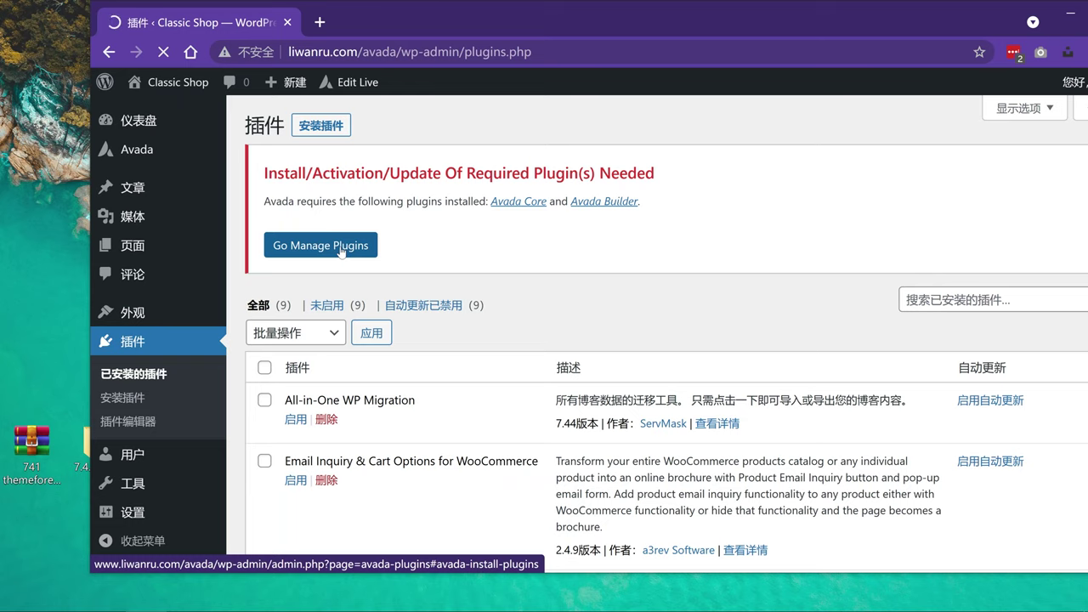
left_click(316, 126)
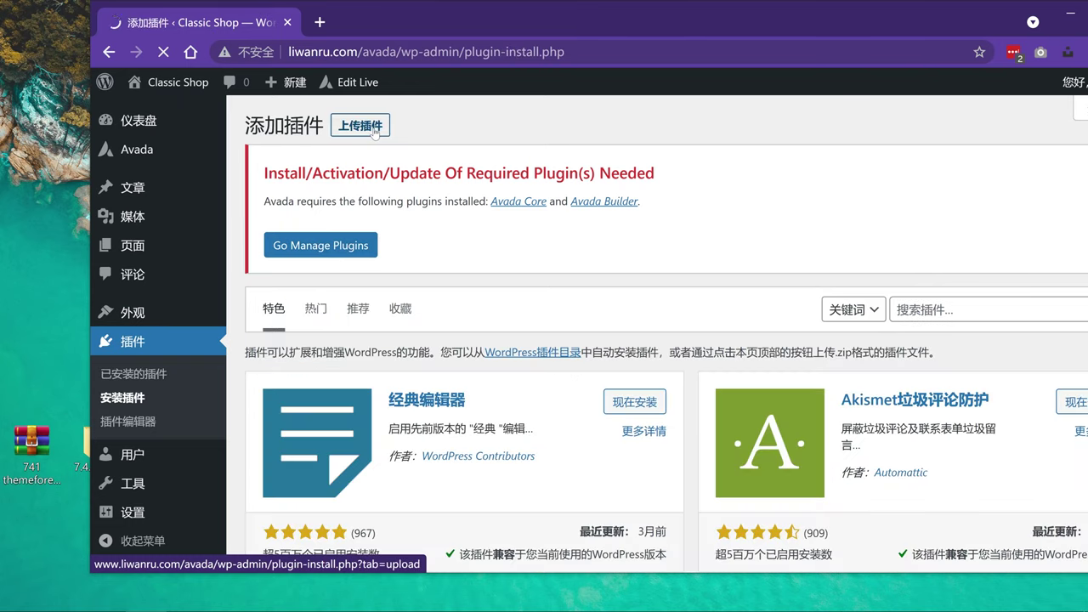
left_click(360, 130)
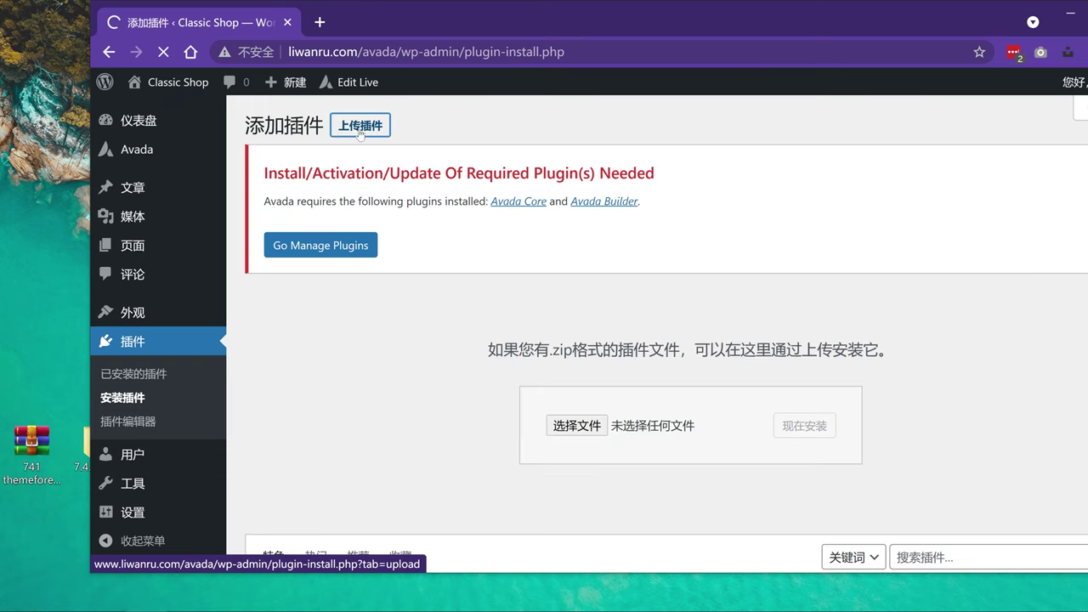
Step: Upload fusion-core-110.zip from the 7.4.1插件 folder on the desktop and install it as a plugin
left_click_drag(410, 13, 683, 28)
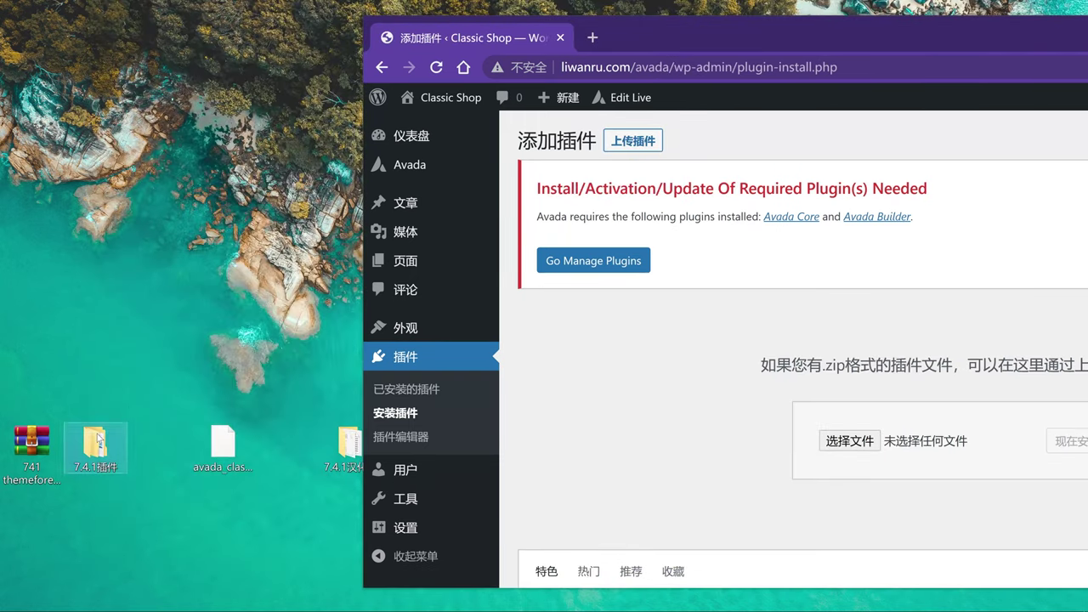
double_click(96, 442)
left_click_drag(765, 36, 539, 109)
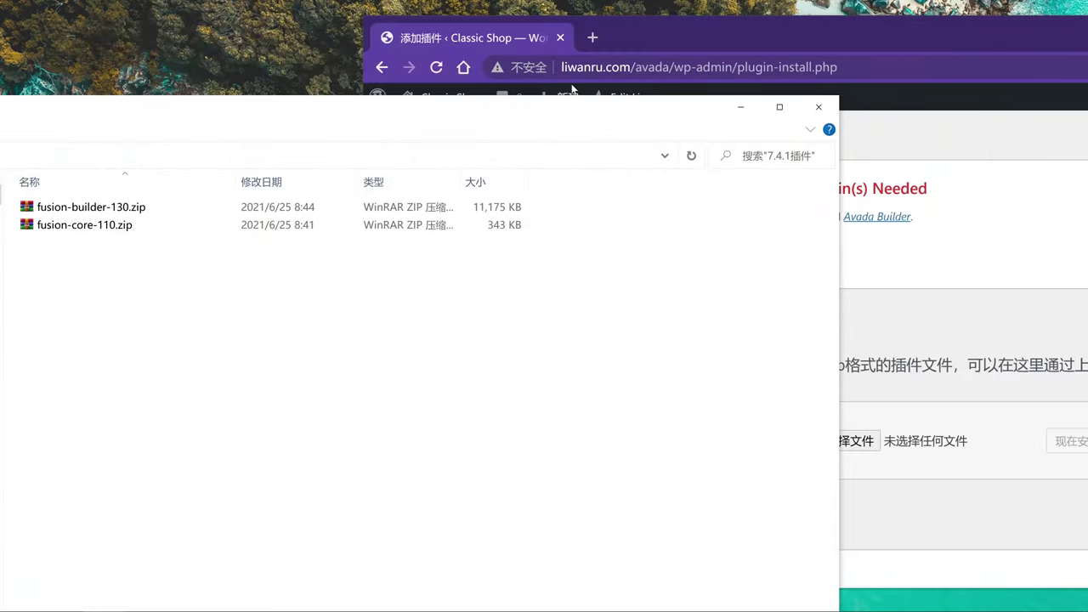
left_click(98, 225)
mouse_move(694, 38)
left_mouse_down()
mouse_move(800, 19)
mouse_move(682, 22)
left_mouse_up()
left_click(74, 228)
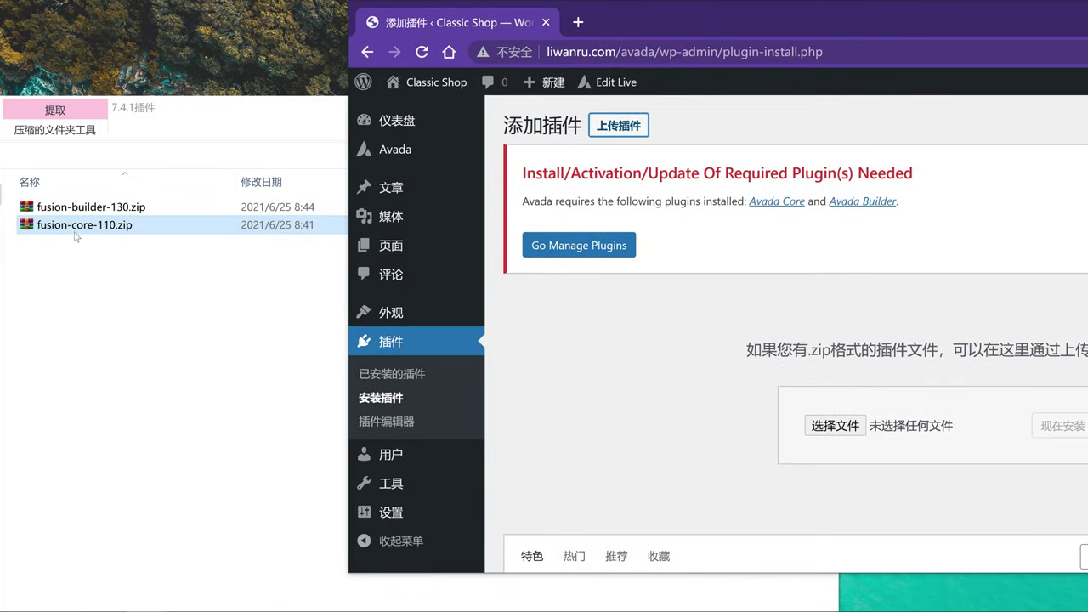
left_click_drag(75, 233, 840, 432)
left_click(1057, 426)
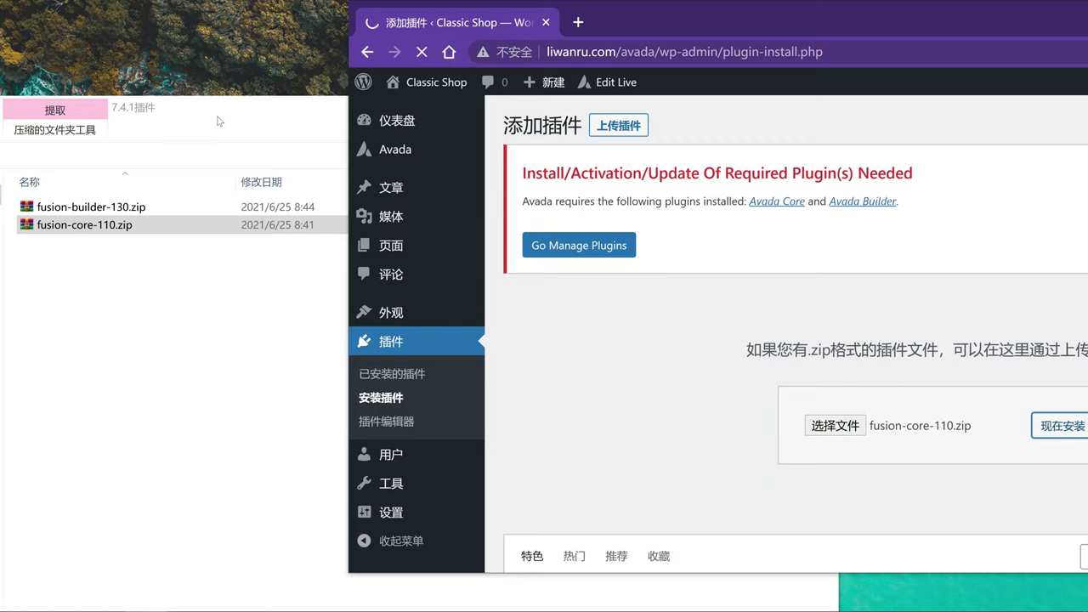
left_click_drag(770, 30, 543, 36)
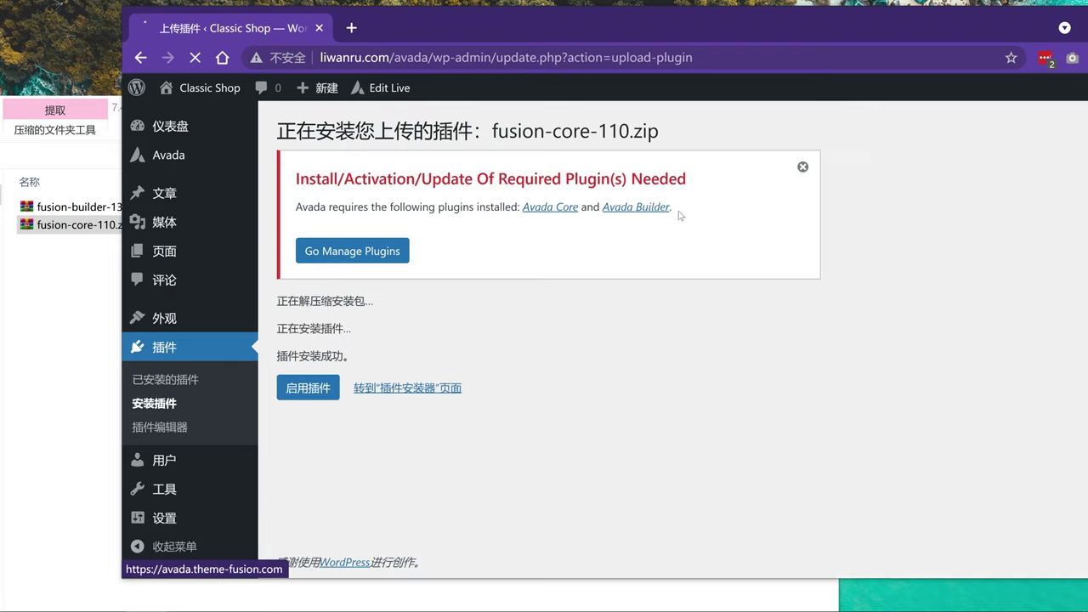
Step: Activate the newly installed Avada Core plugin and check its entry in the plugin list
left_click(294, 391)
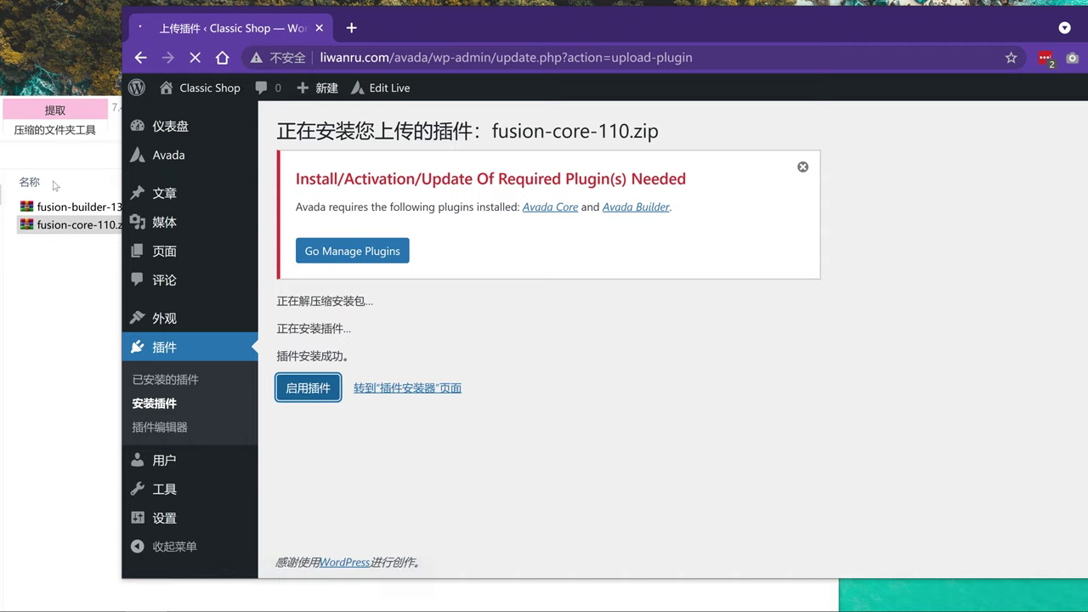
left_click(73, 272)
left_click(162, 225)
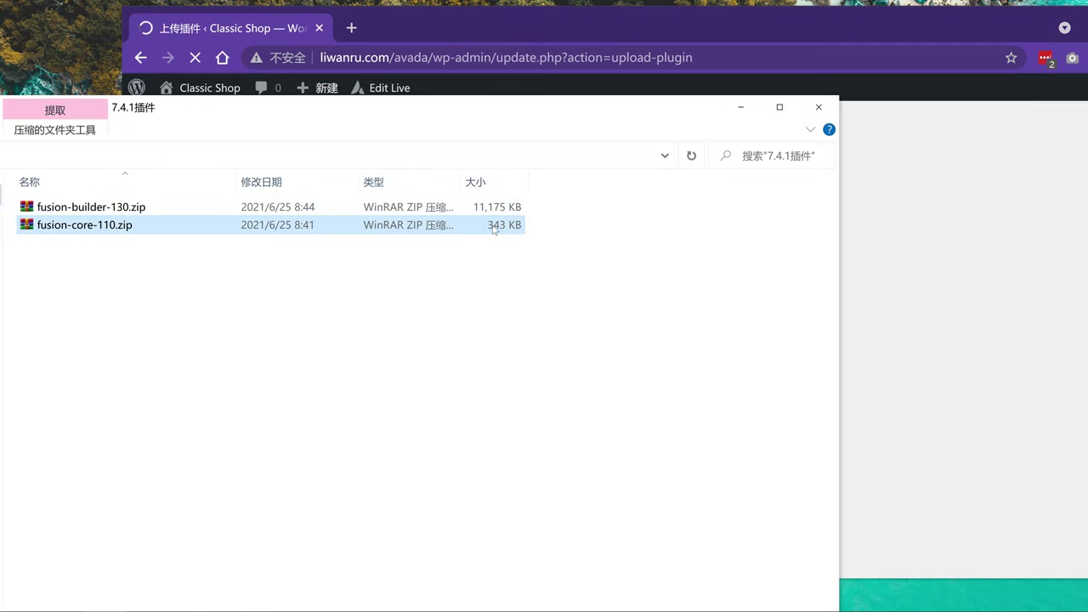
left_click(459, 209)
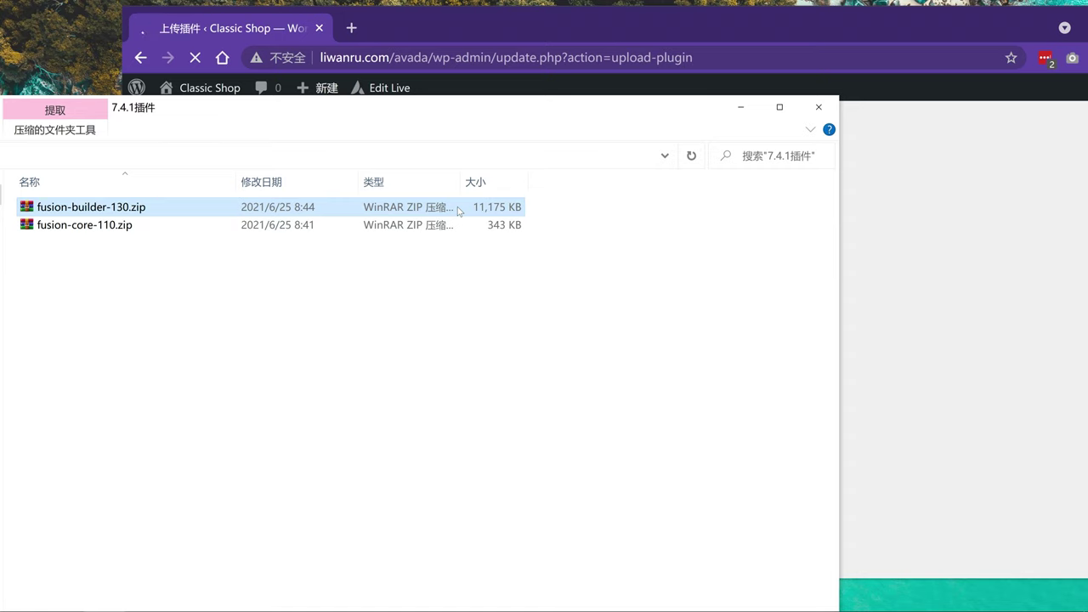
left_click(523, 19)
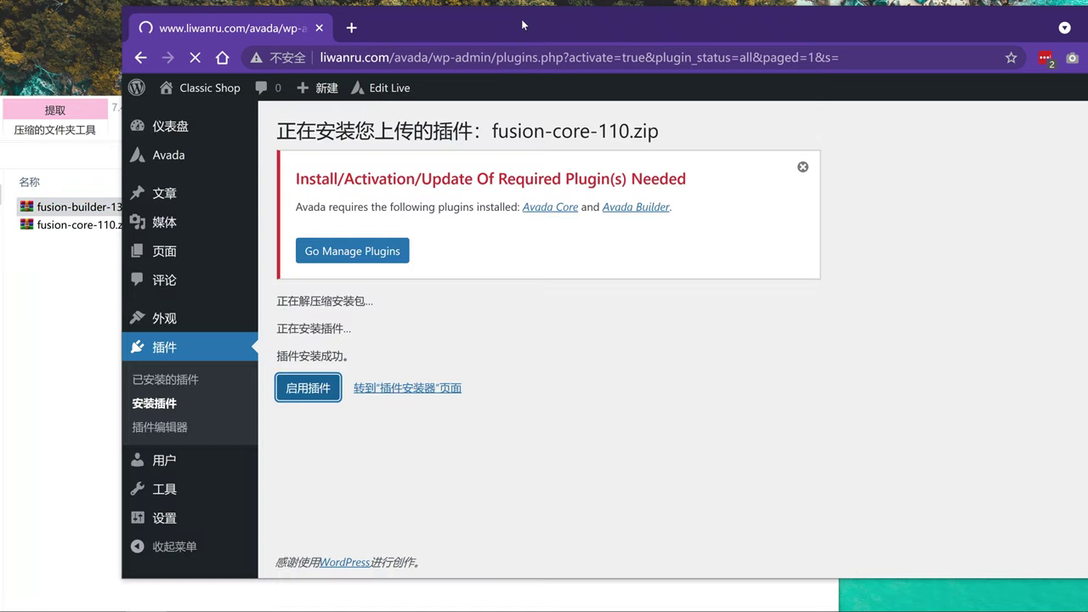
scroll(470, 387, "down", 2)
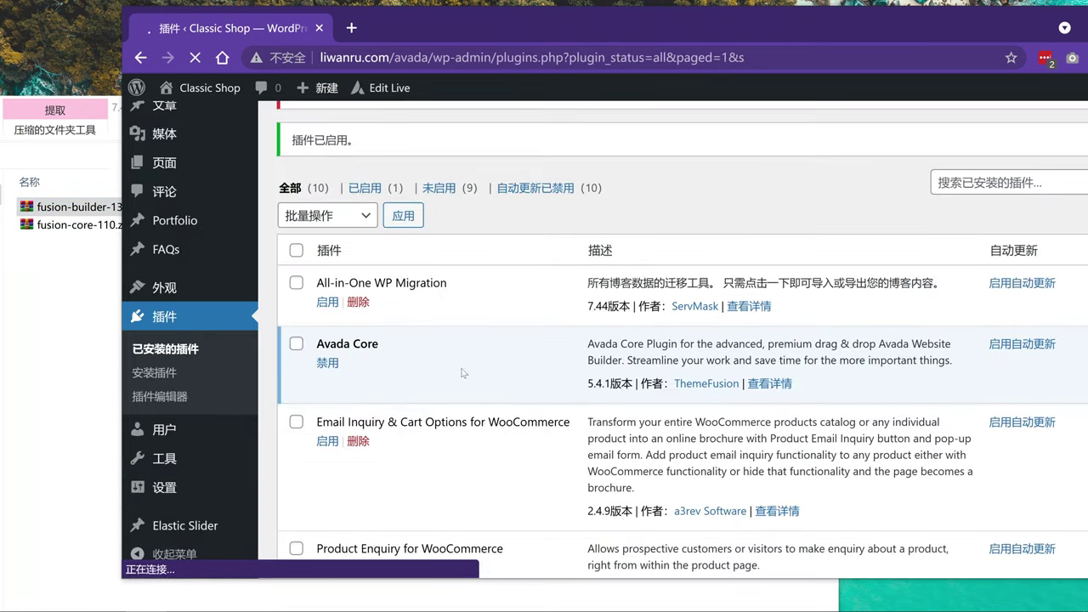
Step: Upload fusion-builder-130.zip from the 7.4.1插件 folder as a new plugin and install it
scroll(340, 255, "up", 2)
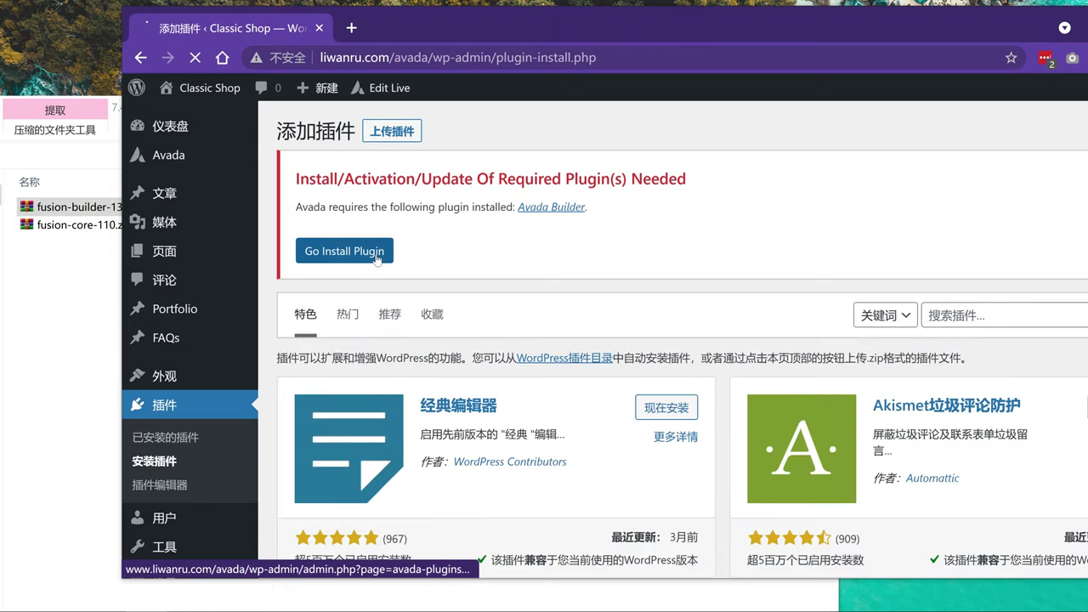
left_click(392, 131)
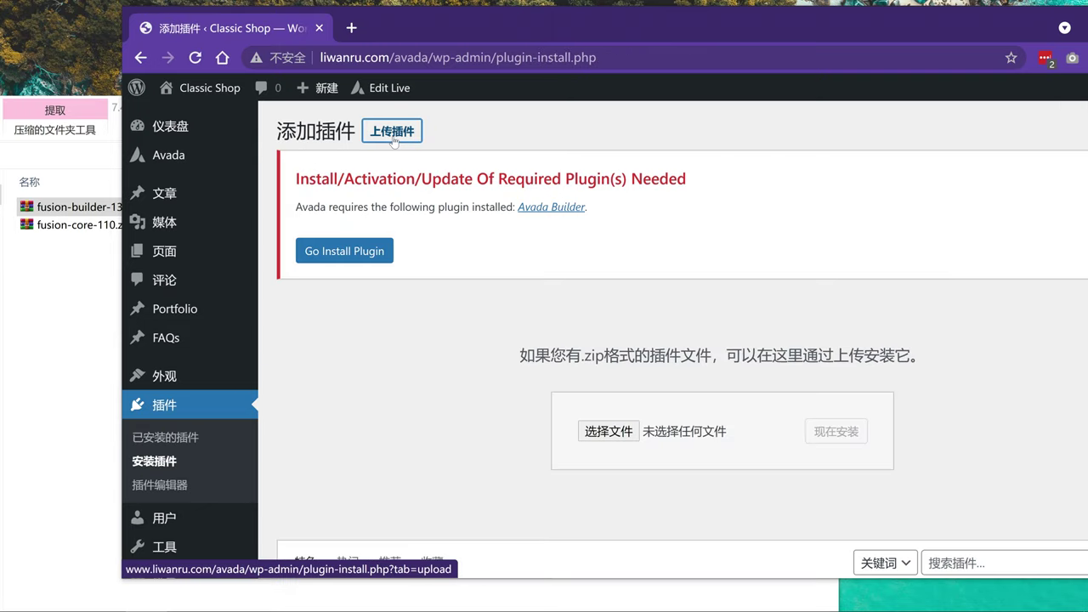
left_click(48, 228)
left_click(90, 208)
left_click_drag(646, 109, 1087, 476)
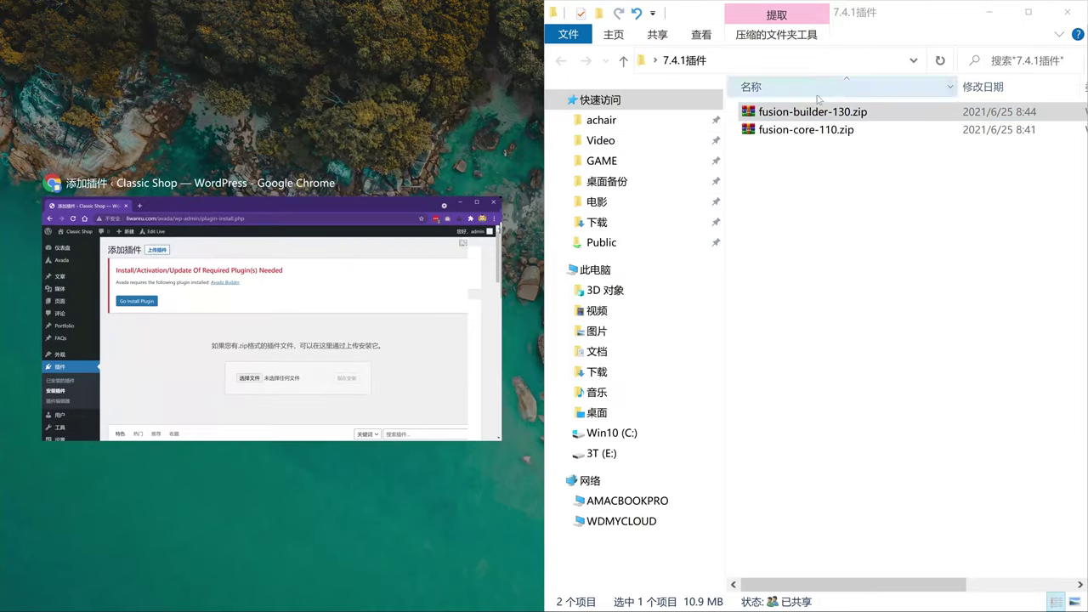
left_click(497, 206)
left_click_drag(814, 111, 153, 510)
left_click(390, 511)
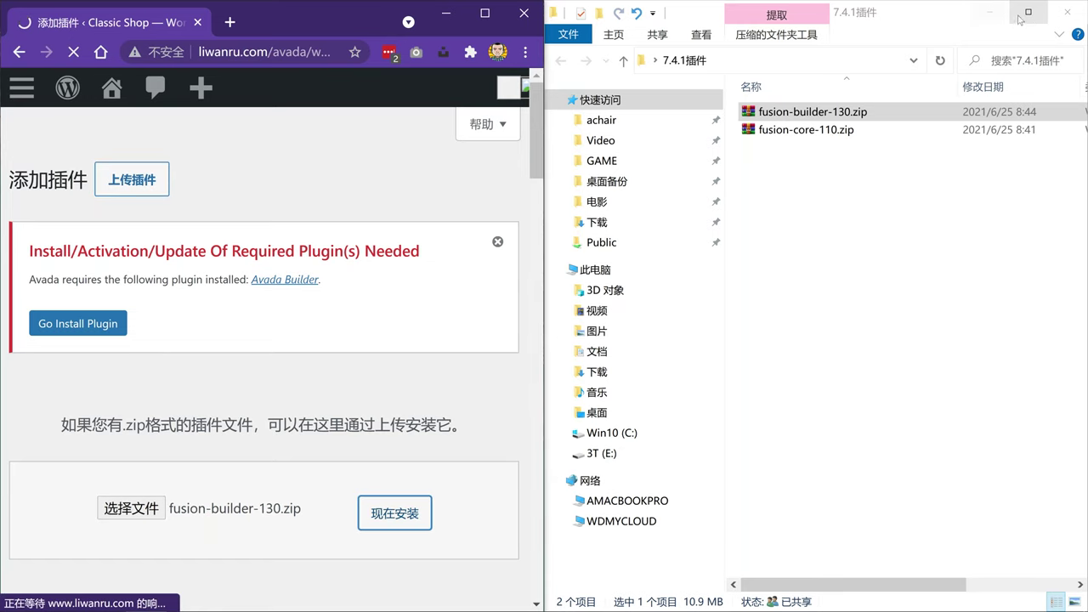
Step: Put the plugin folder window away, widen the browser window and activate the newly installed Avada Builder plugin
left_click(988, 12)
left_click_drag(544, 184, 1081, 211)
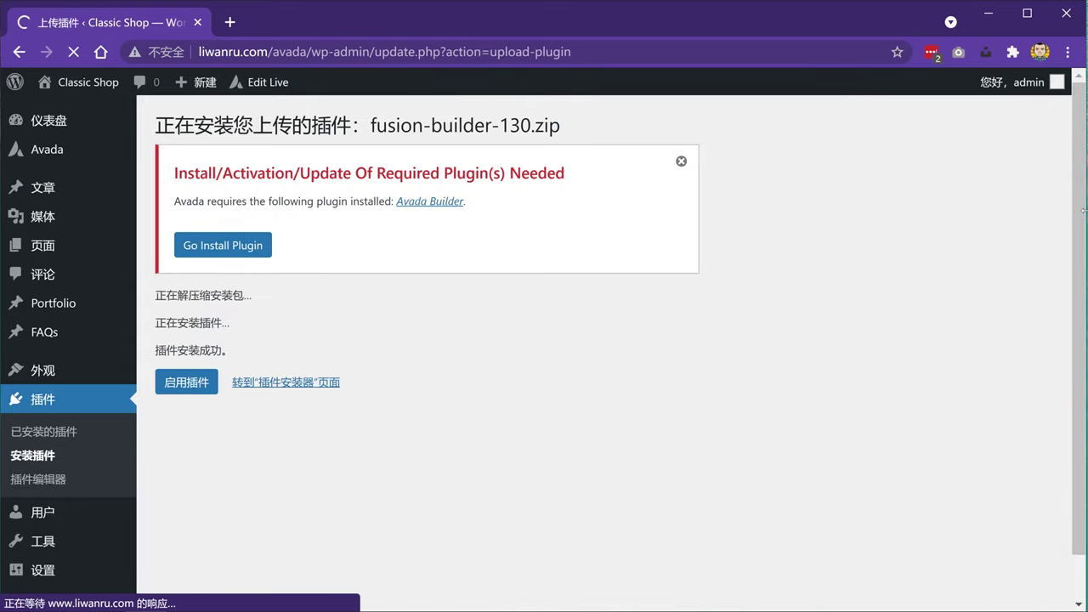
left_click(183, 383)
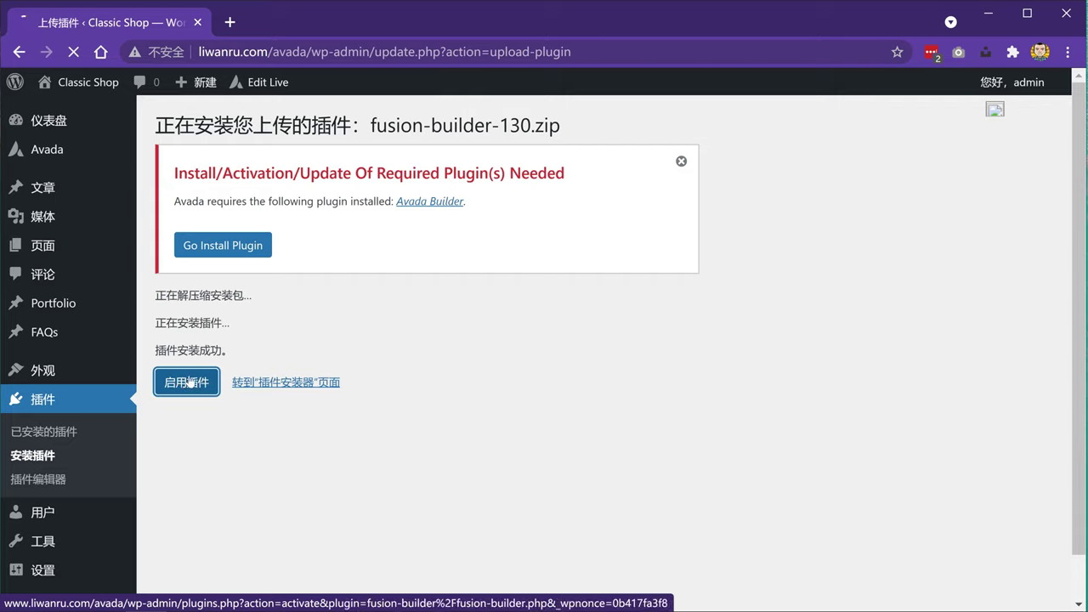
Step: View the site's front page in a new browser tab
mouse_move(73, 83)
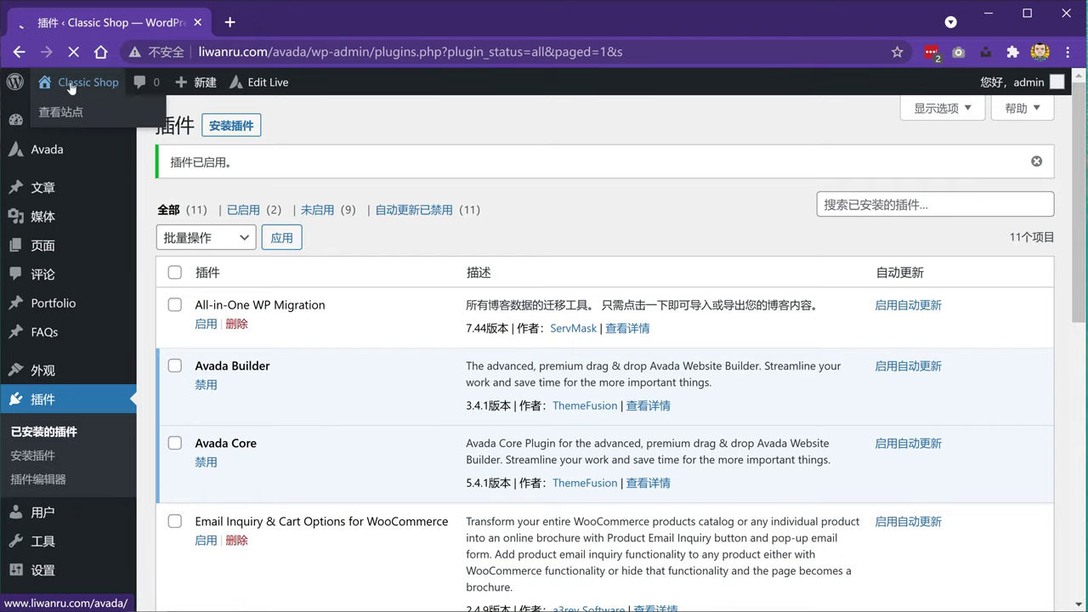
middle_click(65, 113)
left_click(268, 24)
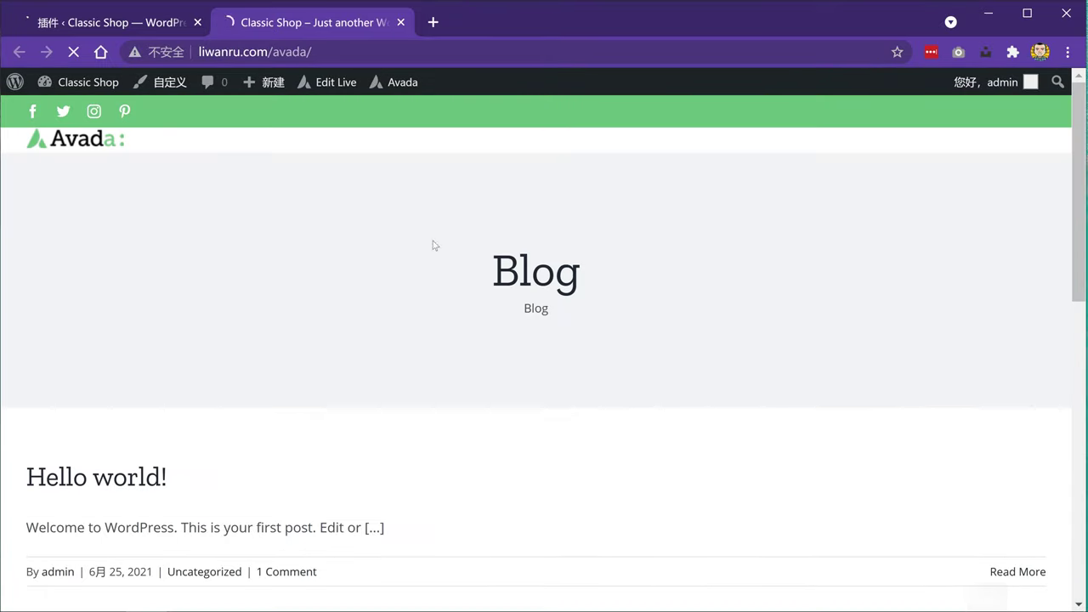
Step: Return to the site administration and check the list of pages and the media library for existing content
left_click(110, 23)
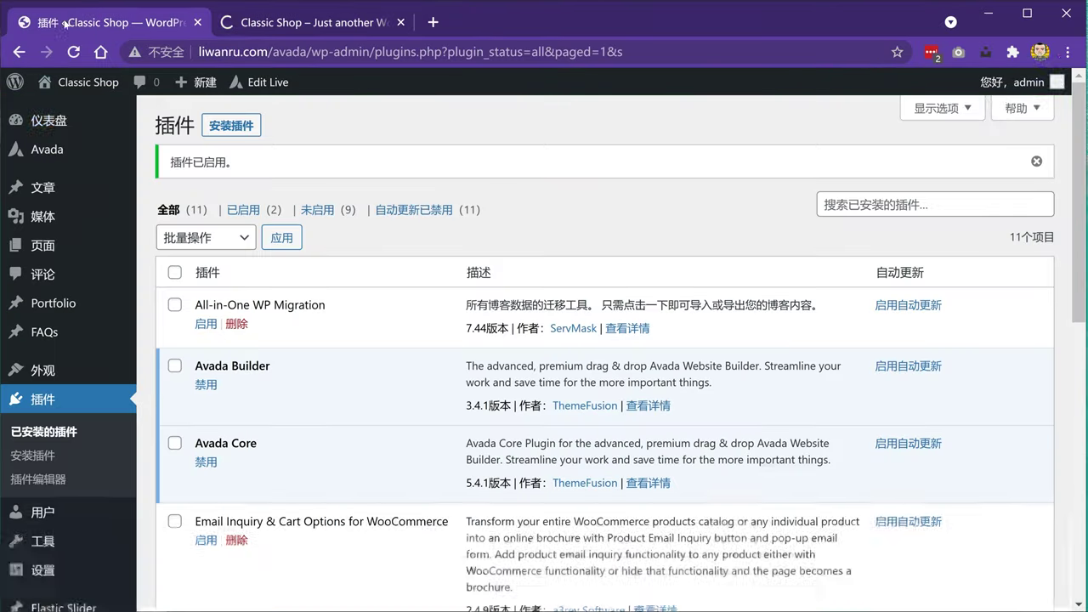
mouse_move(45, 186)
left_click(252, 197)
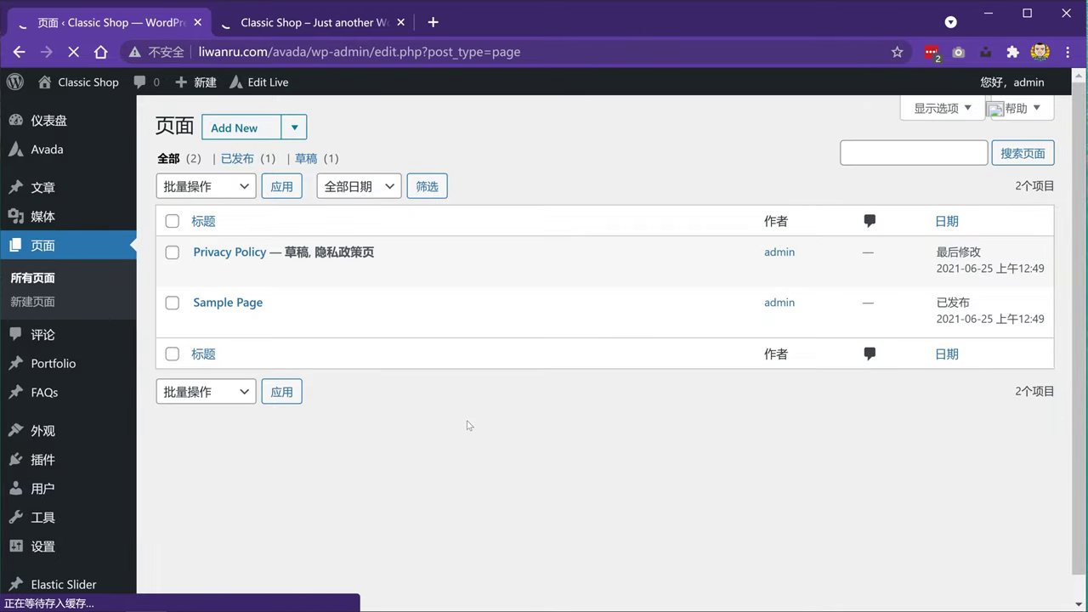
mouse_move(331, 321)
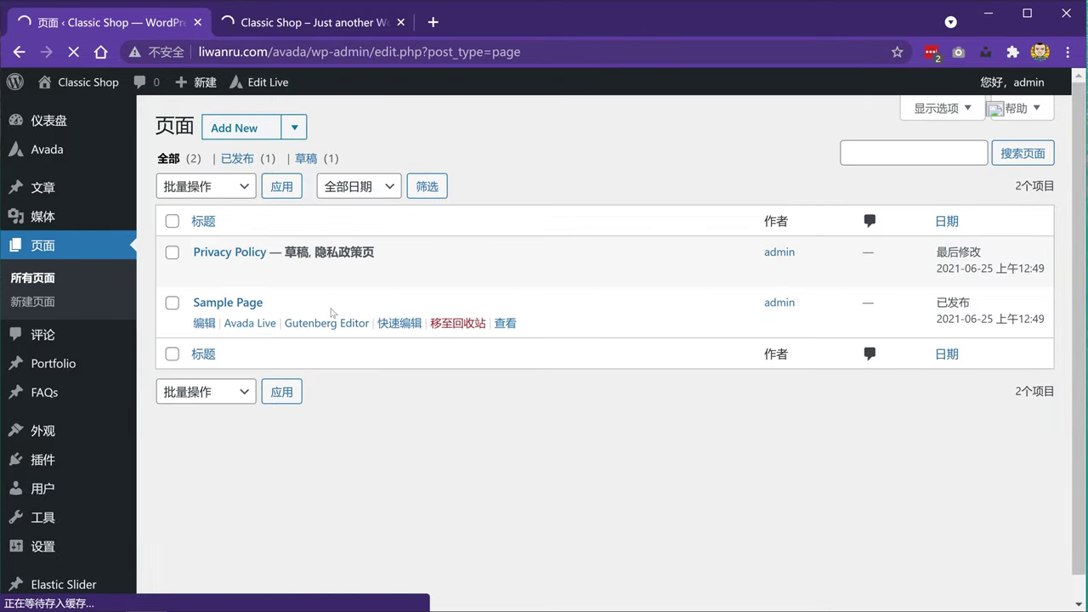
mouse_move(33, 219)
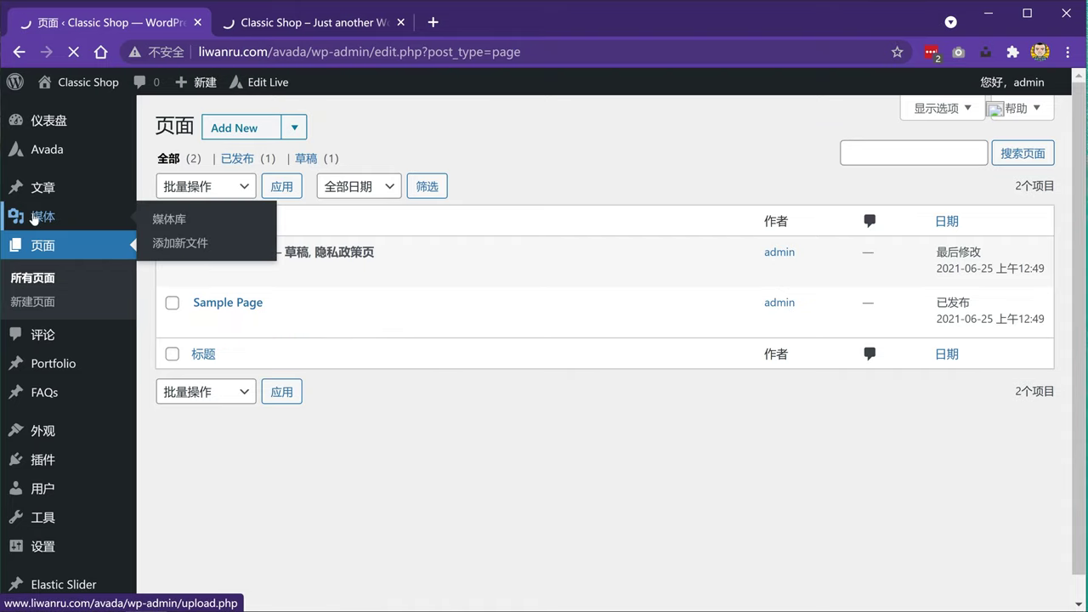
left_click(32, 218)
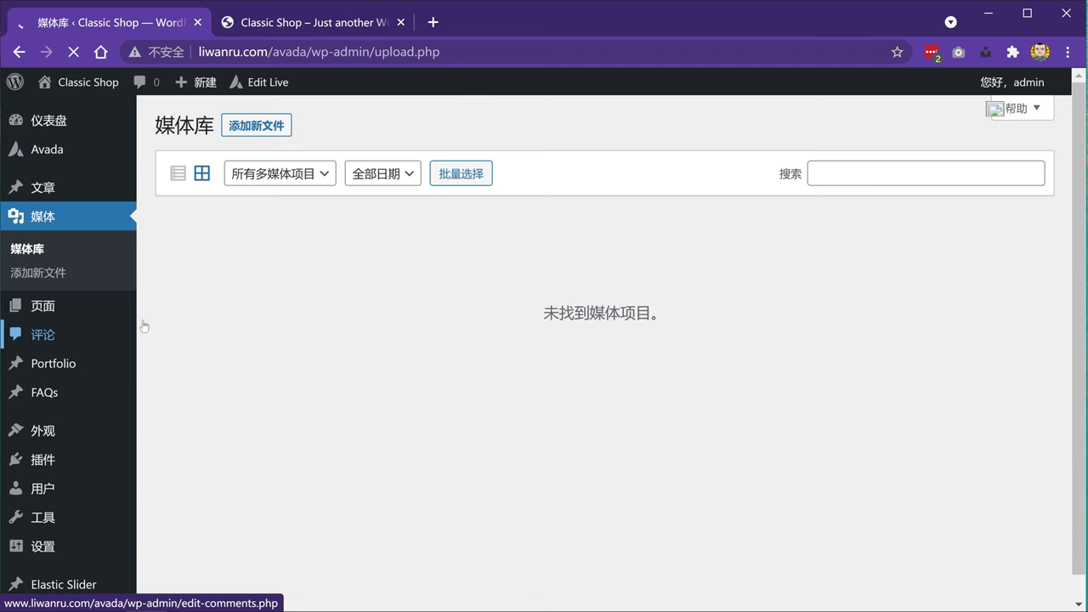
Step: Check the avada_clas… demo file on the desktop
left_click_drag(517, 12, 935, 89)
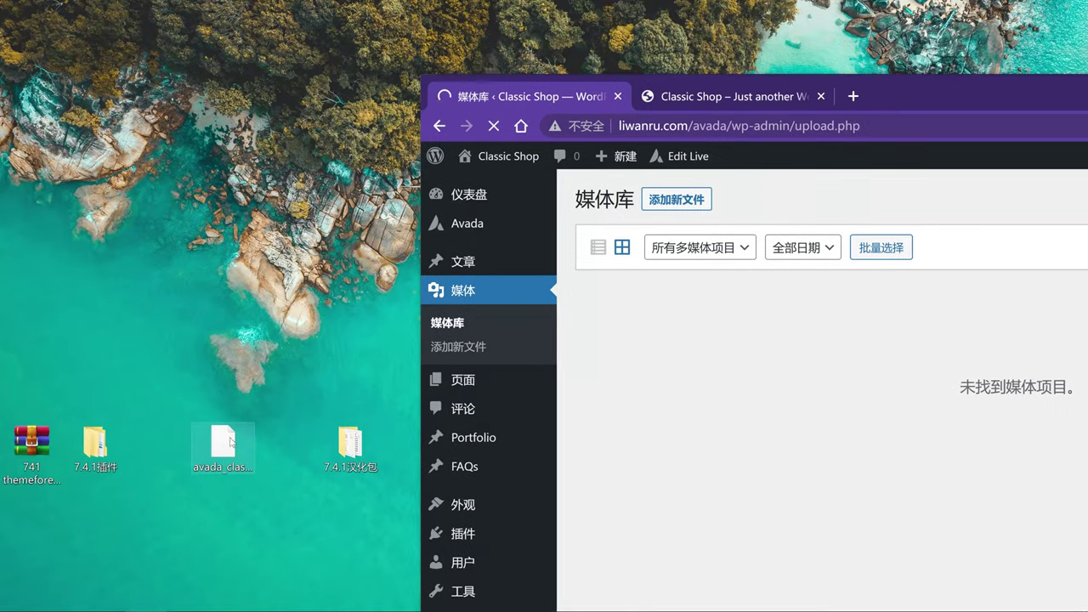
left_click_drag(223, 442, 96, 374)
left_click_drag(958, 89, 556, 32)
Step: Activate the All-in-One WP Migration plugin from the list of installed plugins
scroll(128, 439, "down", 1)
mouse_move(66, 415)
left_click(187, 419)
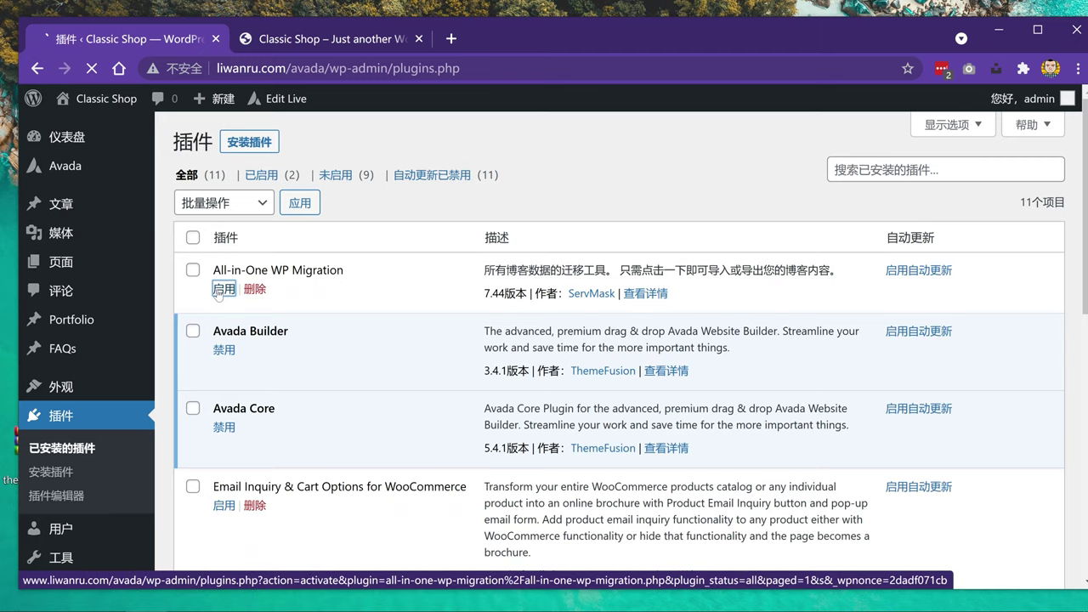
left_click_drag(212, 270, 347, 271)
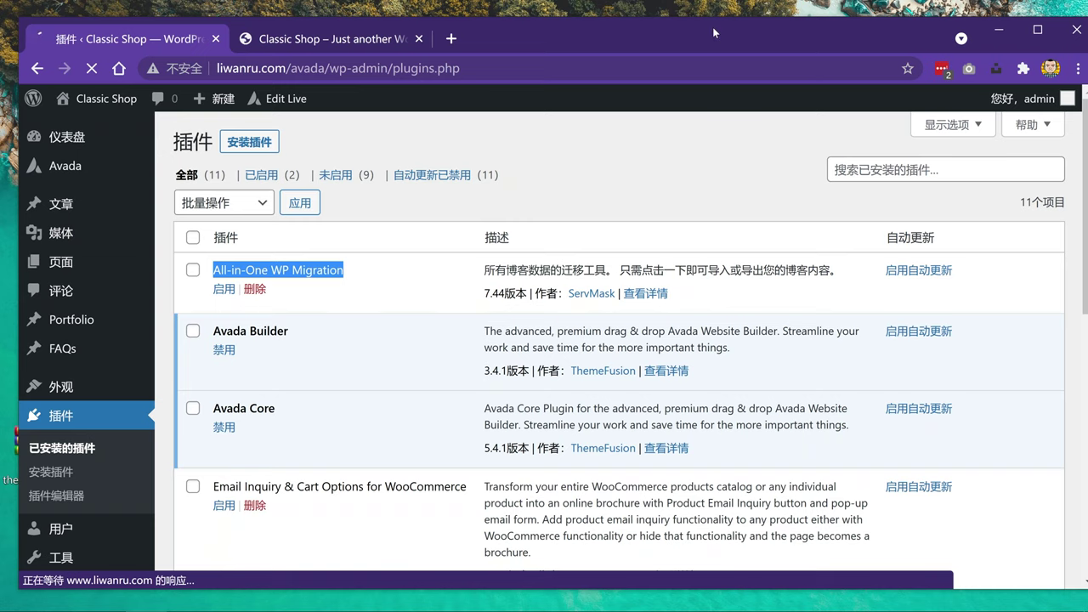
Step: Check the file properties of avada_classic_shop_demo.wpress on the desktop and return to the maximized browser window
left_click_drag(704, 26, 920, 30)
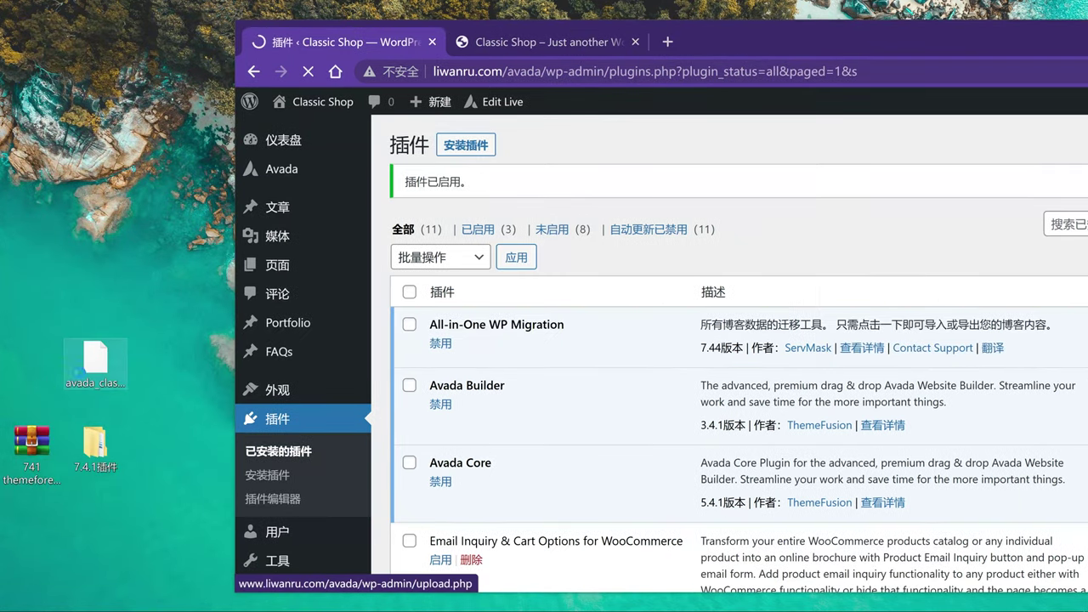
right_click(79, 370)
left_click(51, 571)
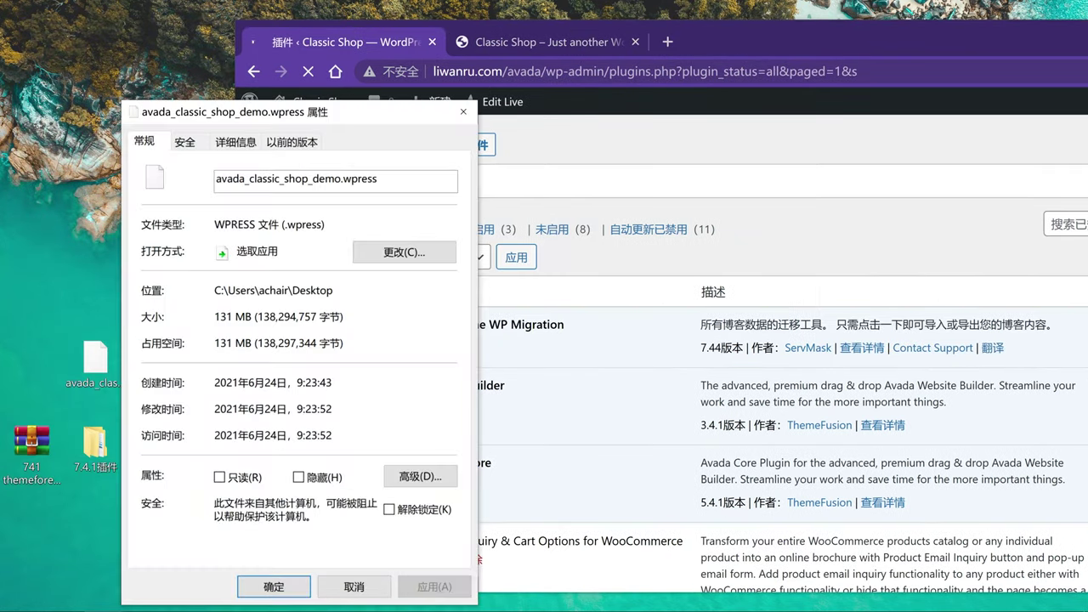
left_click(464, 112)
double_click(765, 25)
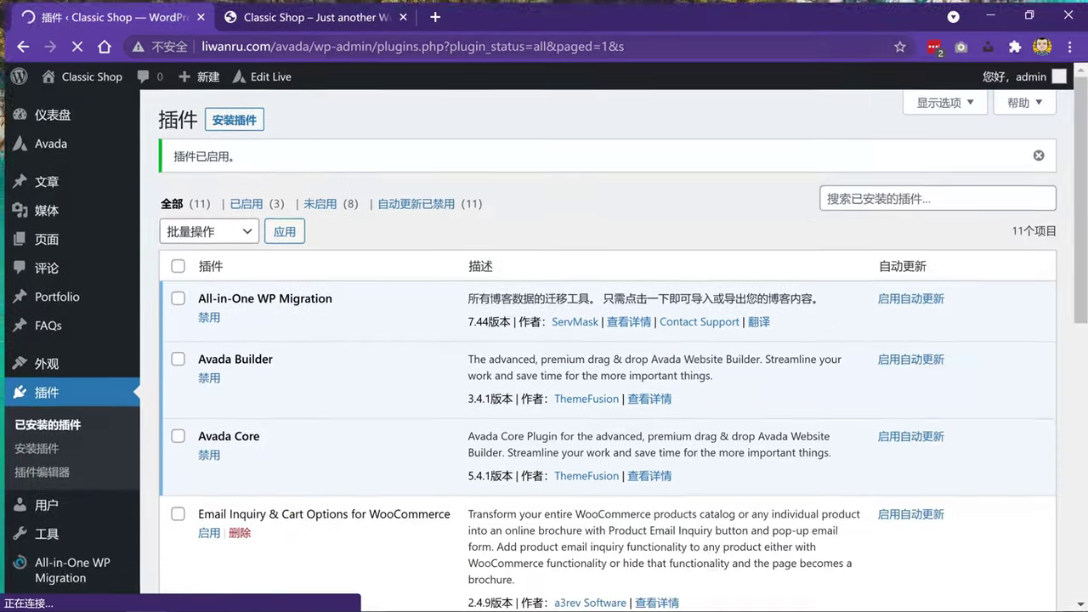
Step: Look up the All-in-One WP Migration plugin among the popular plugins and by searching the plugin directory for its name
left_click_drag(194, 298, 343, 299)
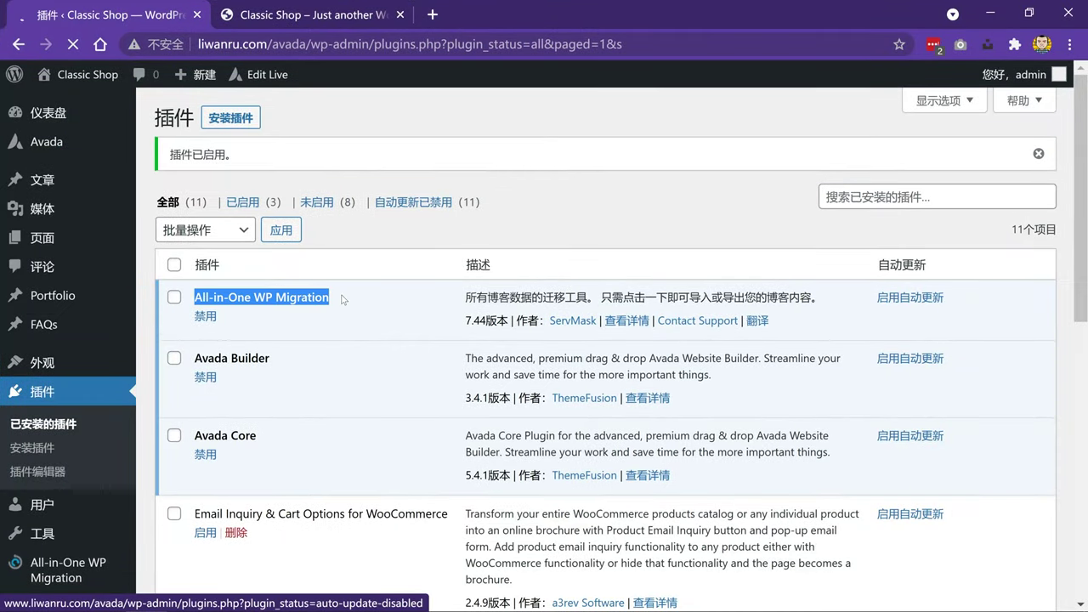
right_click(274, 295)
left_click(338, 309)
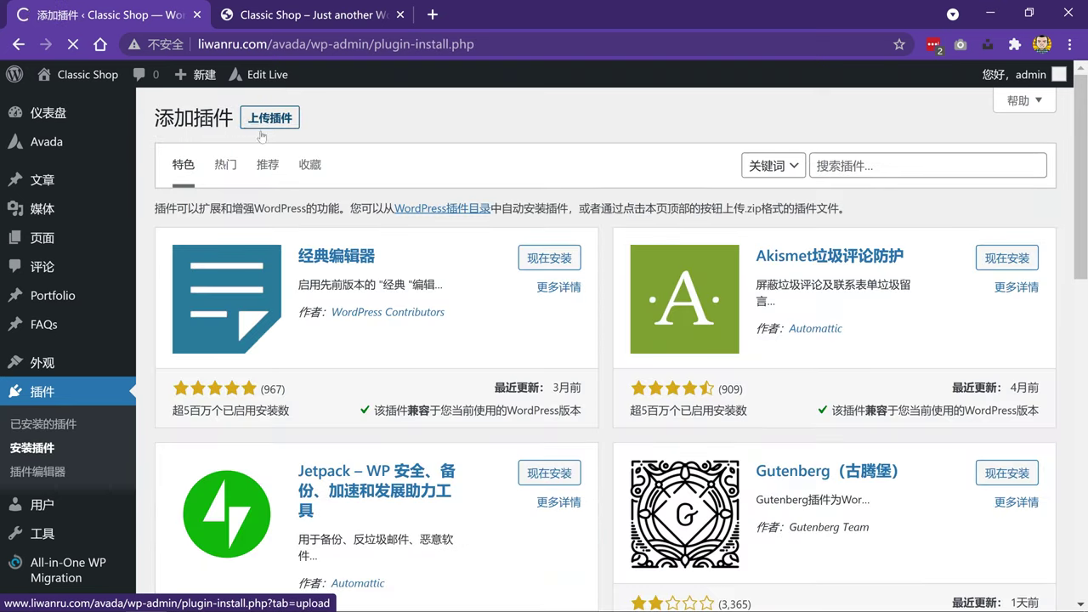
left_click(226, 166)
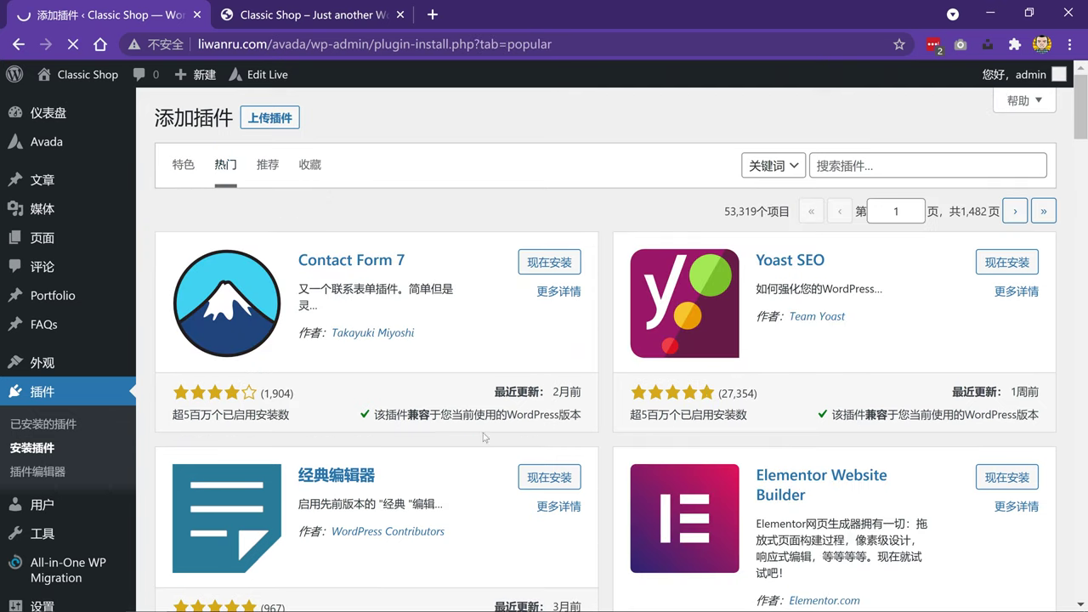
scroll(409, 476, "down", 8)
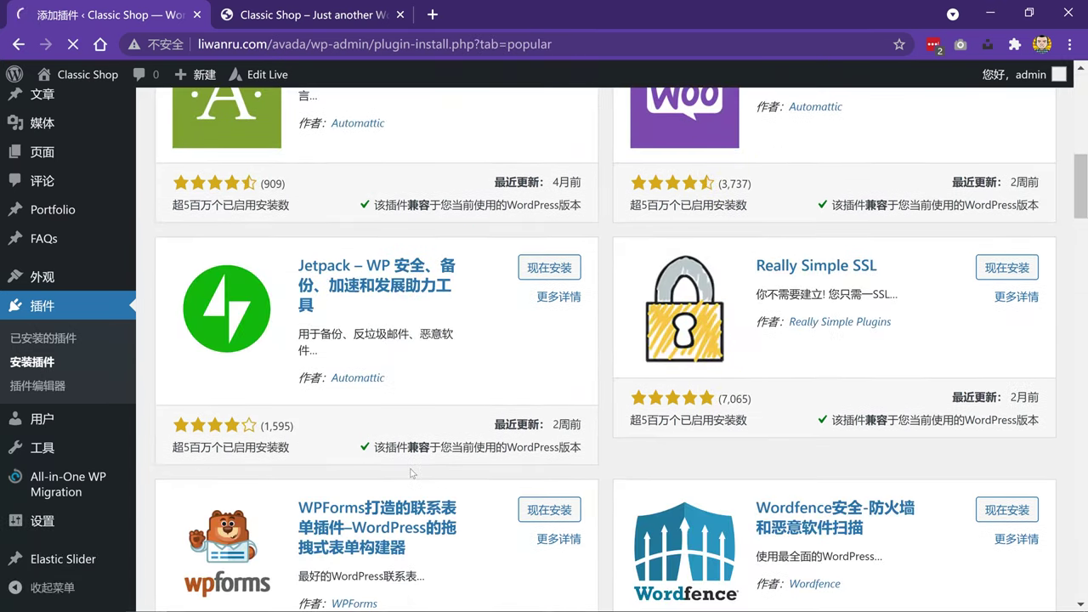
scroll(410, 473, "down", 7)
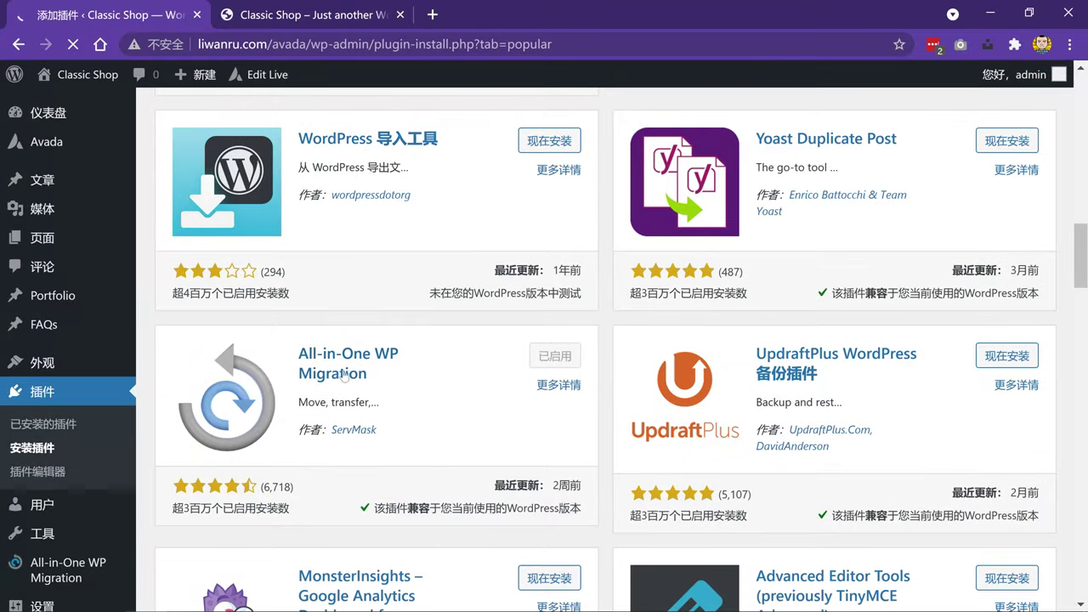
scroll(348, 374, "up", 6)
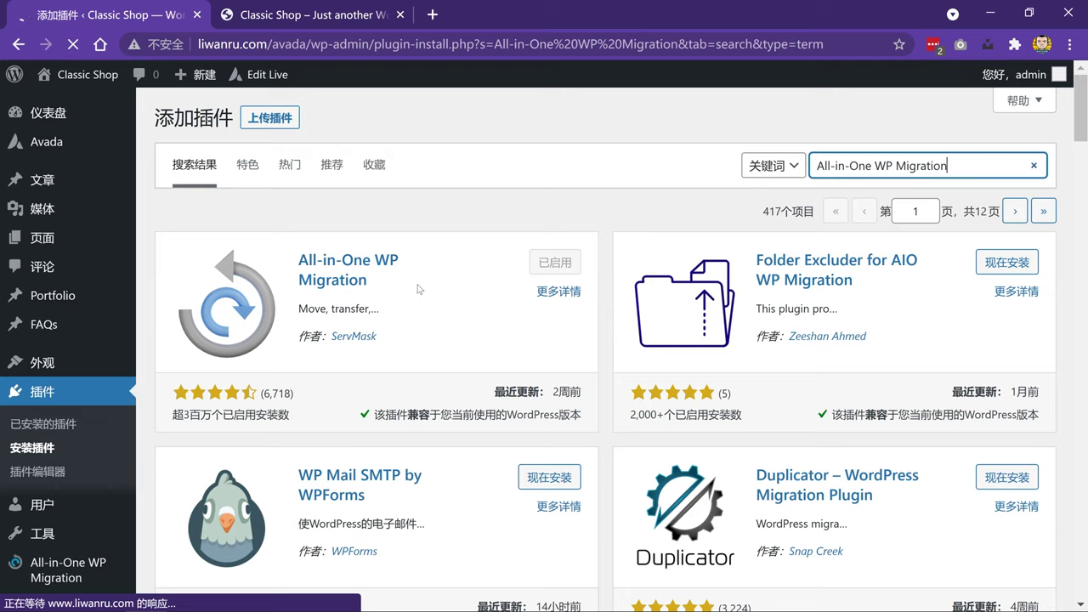
Step: Open the site import page of All-in-One WP Migration
scroll(88, 451, "down", 3)
mouse_move(89, 456)
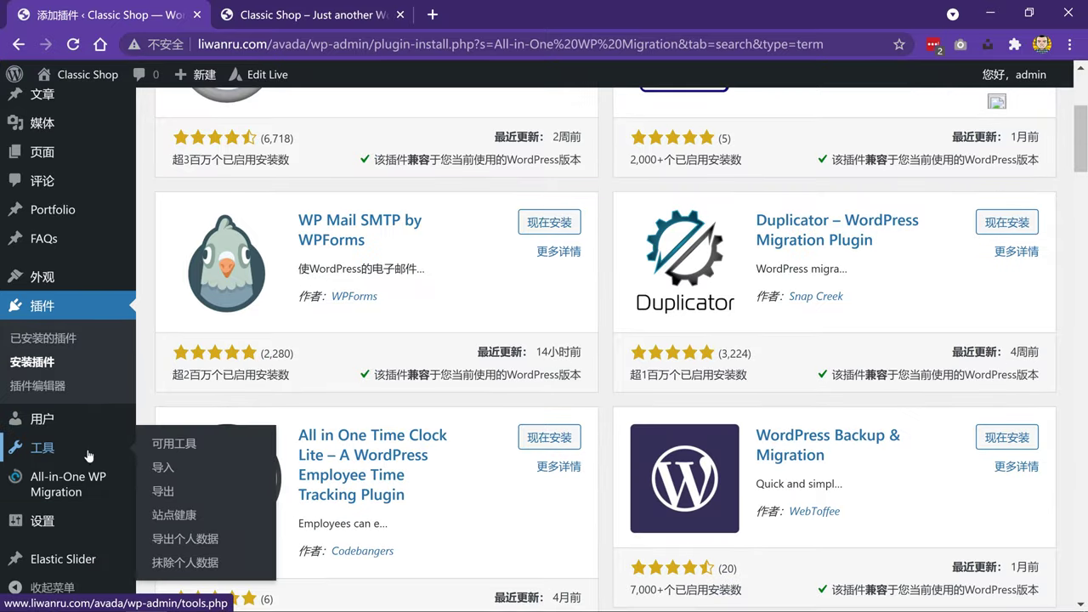
mouse_move(91, 487)
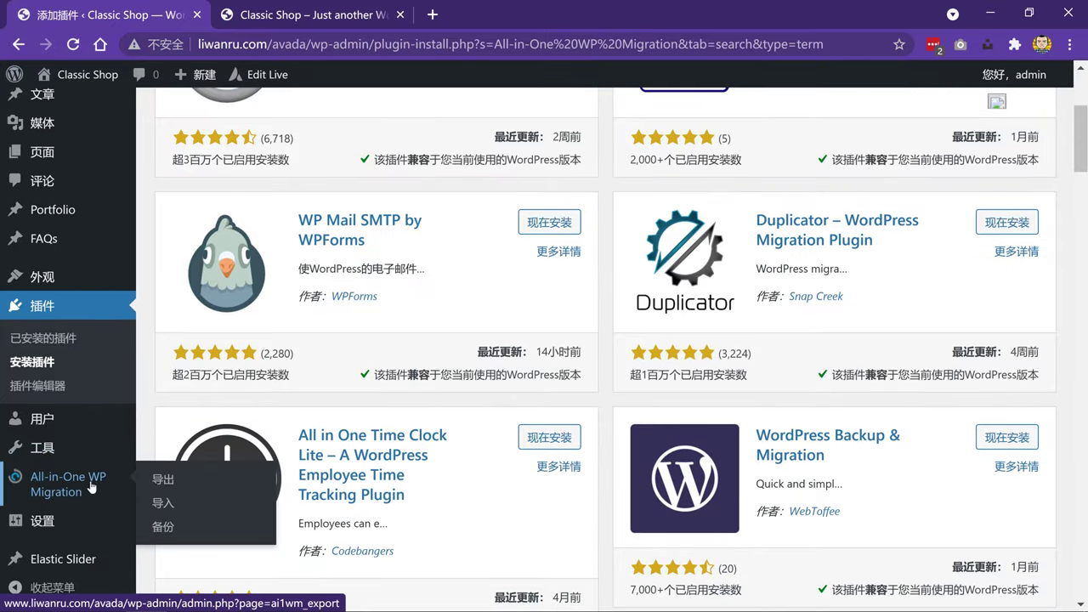
left_click(43, 491)
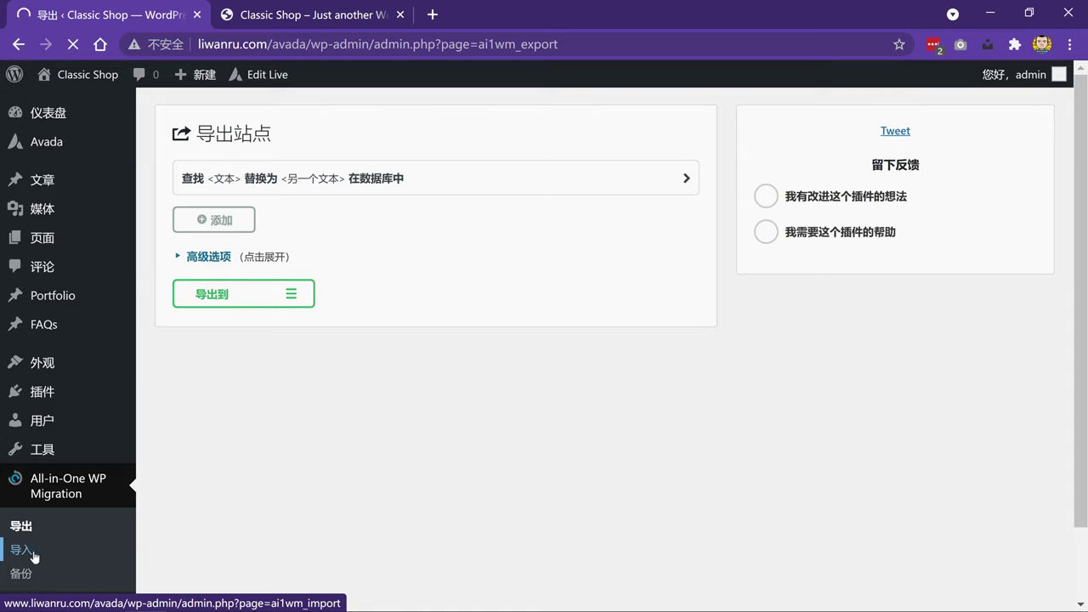
scroll(34, 557, "down", 1)
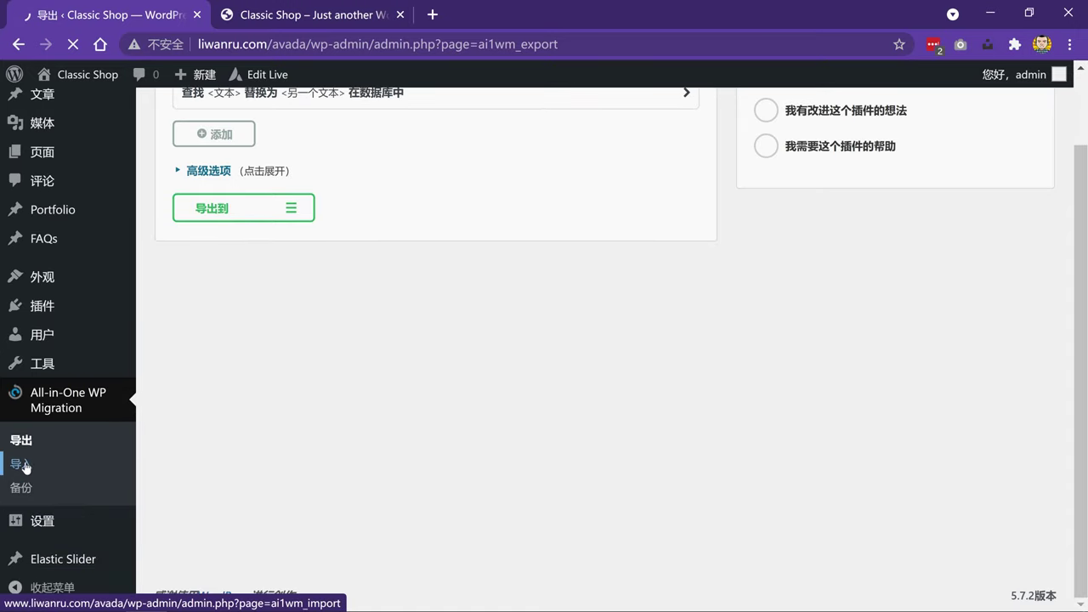
left_click(26, 465)
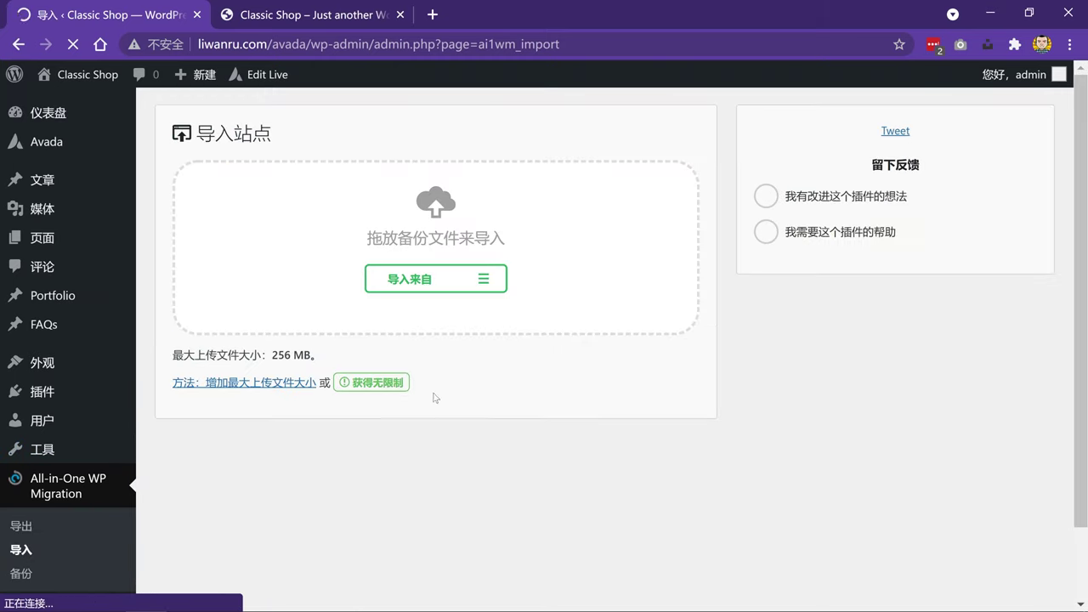
Step: Start importing the site from the backup file avada_classic_shop_demo.wpress on the desktop
left_click(435, 280)
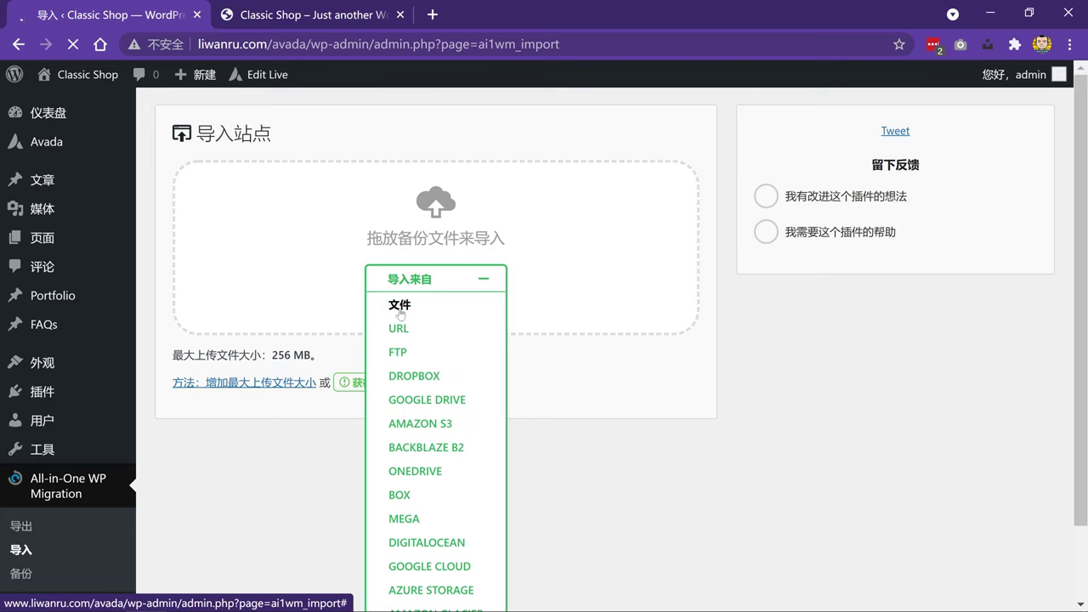
left_click(415, 308)
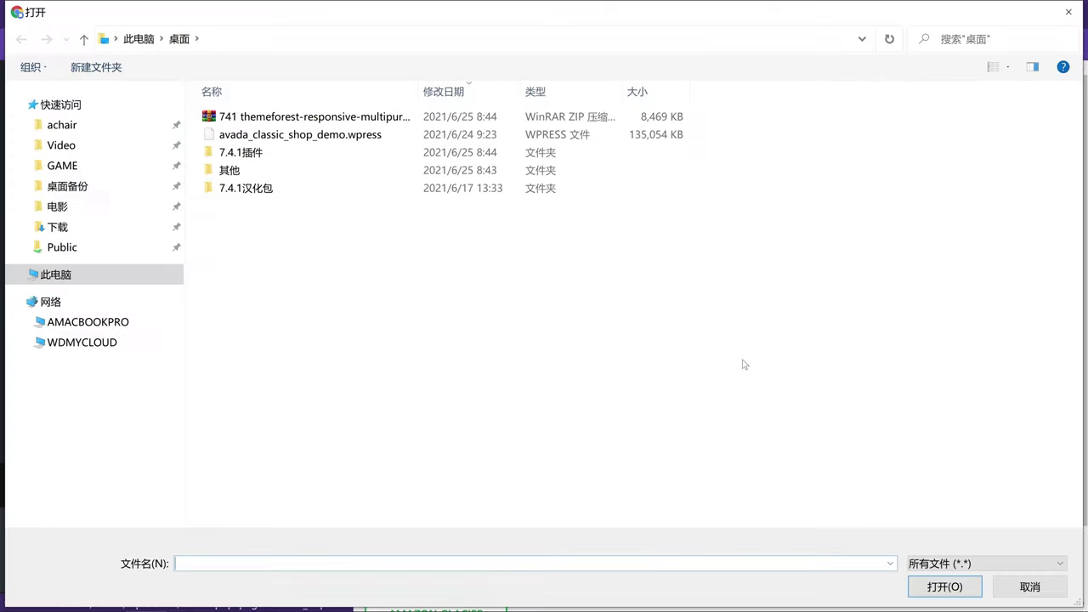
left_click(250, 136)
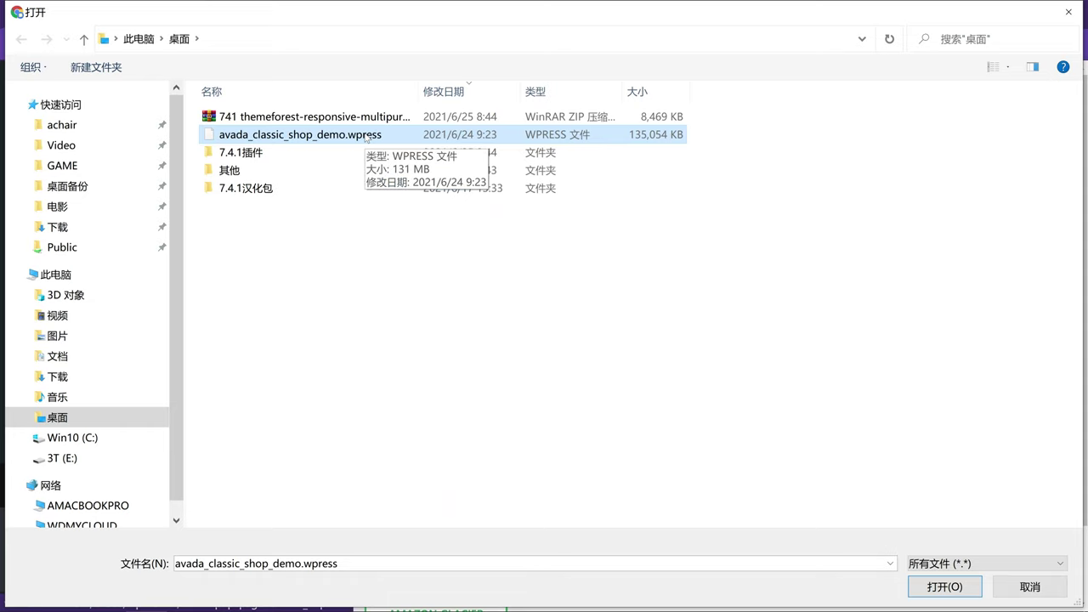
left_click(935, 585)
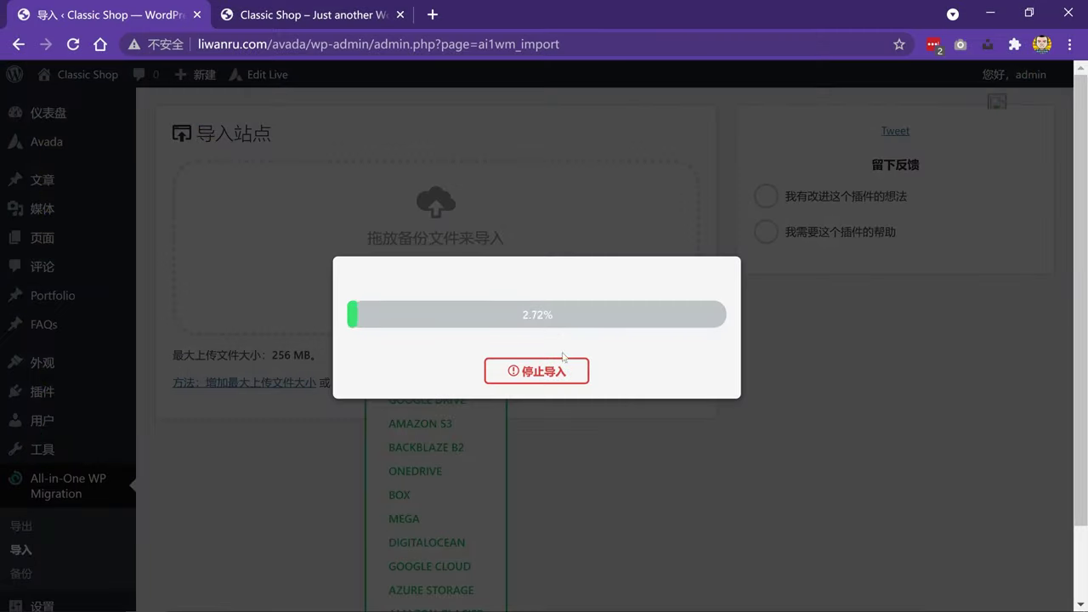